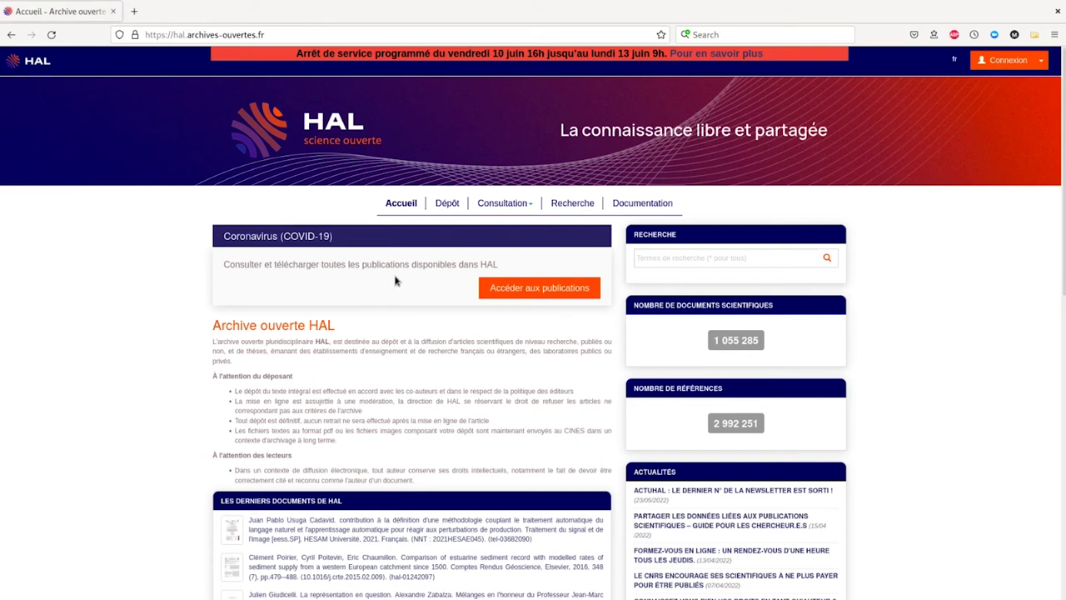
Browse the archive by publication type and list the research-data deposits of type Logiciel
{"action": "left_click", "coordinate": [488, 205]}
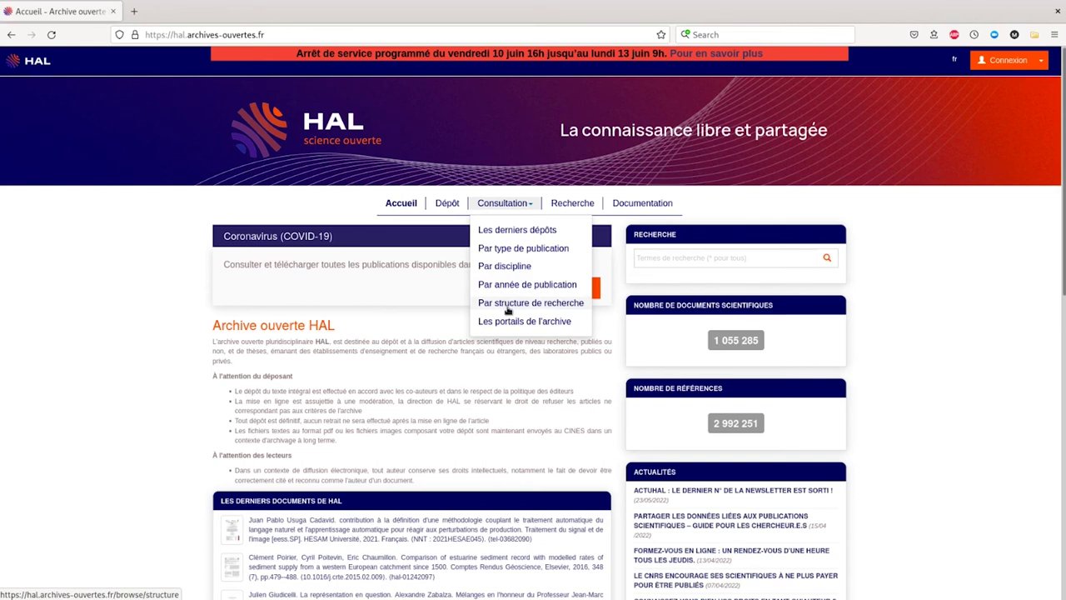
{"action": "left_click", "coordinate": [511, 250]}
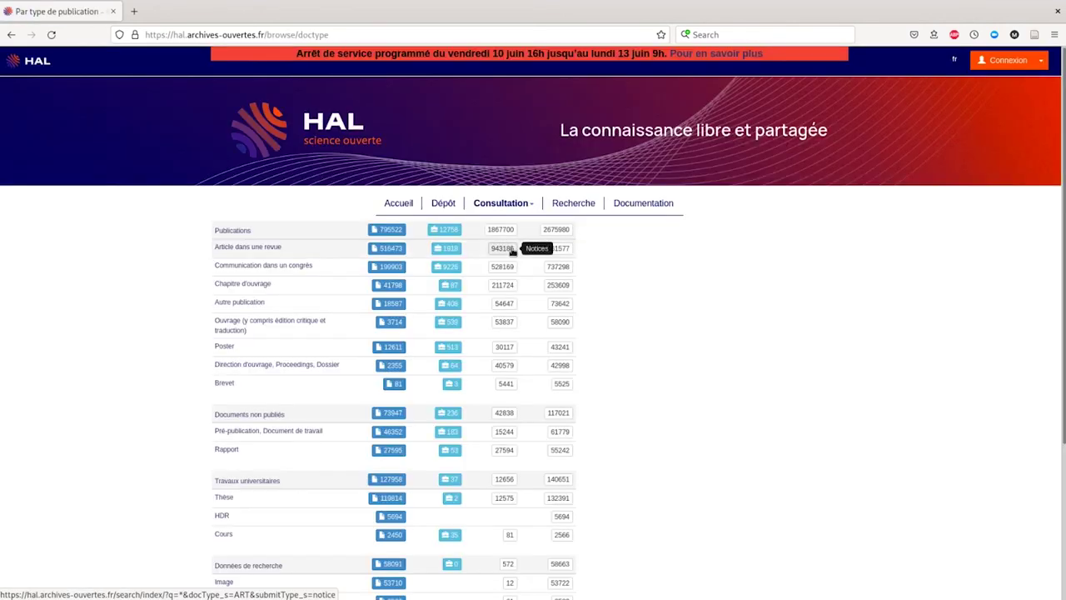
{"action": "scroll", "coordinate": [140, 384], "scroll_direction": "down", "scroll_amount": 5}
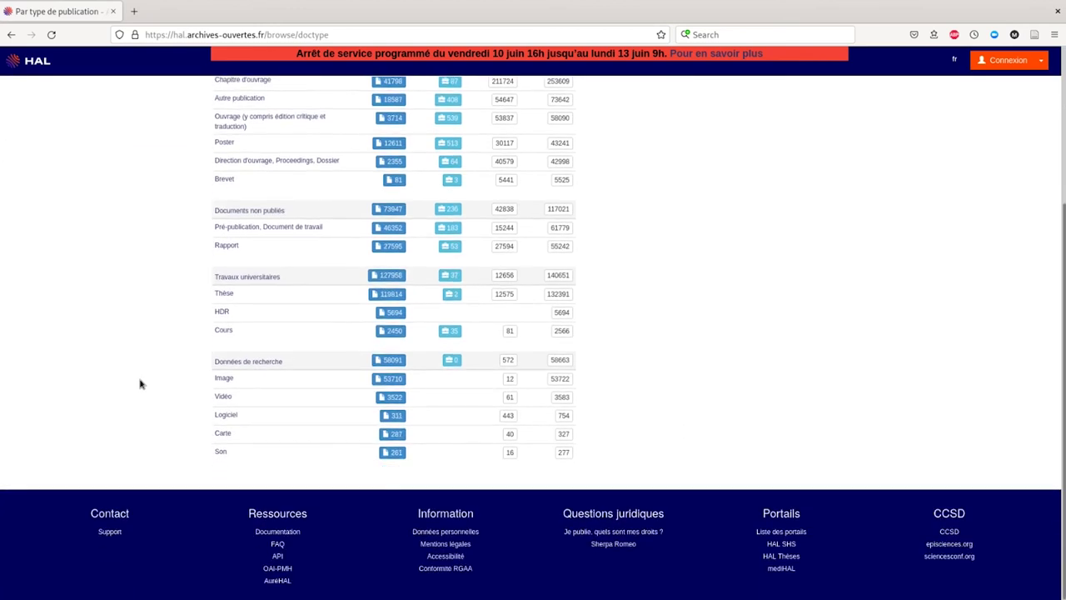
{"action": "left_click", "coordinate": [216, 419]}
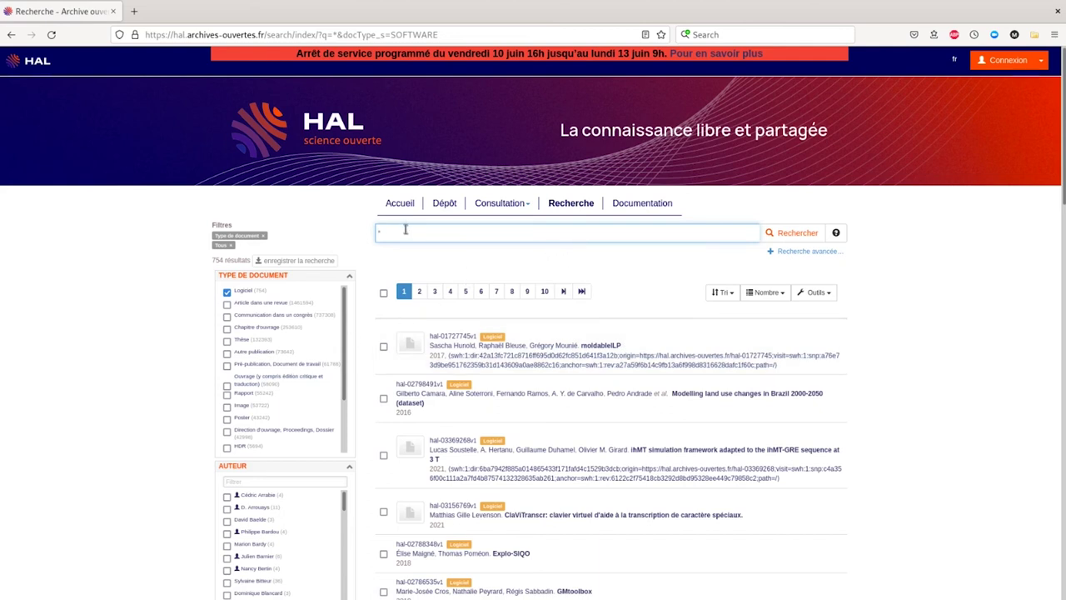
Examine the document type, author, domain, laboratory, language, deposit type and year filters of the software results
{"action": "scroll", "coordinate": [255, 428], "scroll_direction": "down", "scroll_amount": 2}
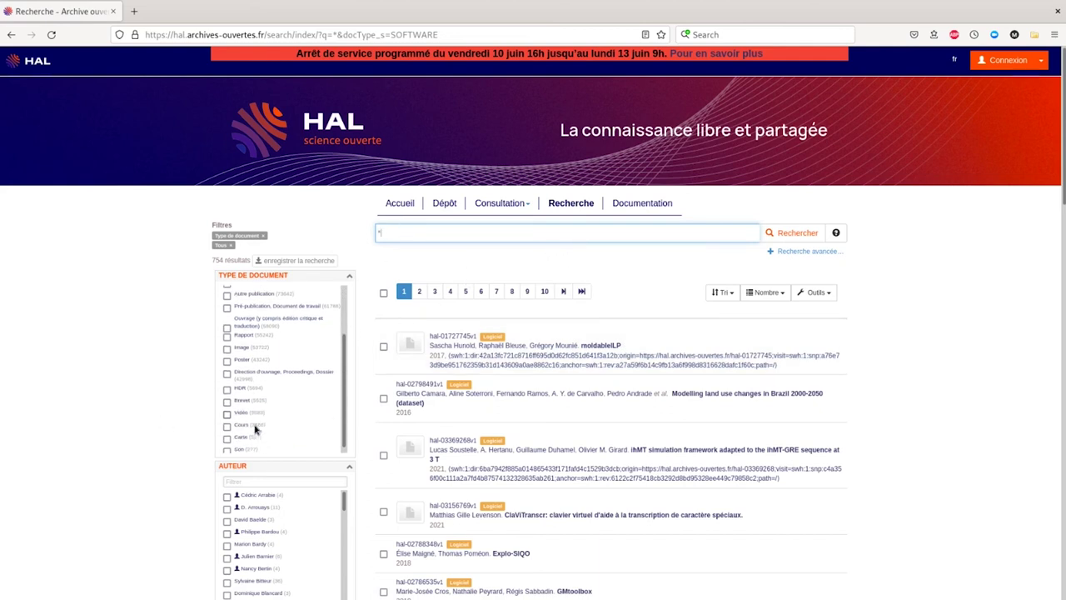
{"action": "scroll", "coordinate": [362, 514], "scroll_direction": "down", "scroll_amount": 5}
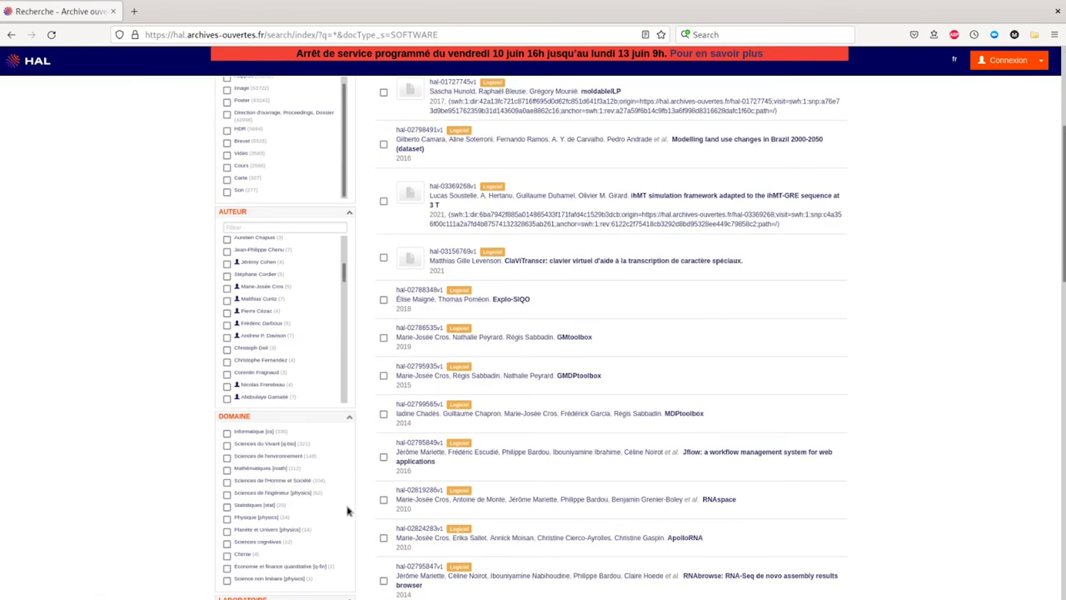
{"action": "scroll", "coordinate": [298, 471], "scroll_direction": "down", "scroll_amount": 5}
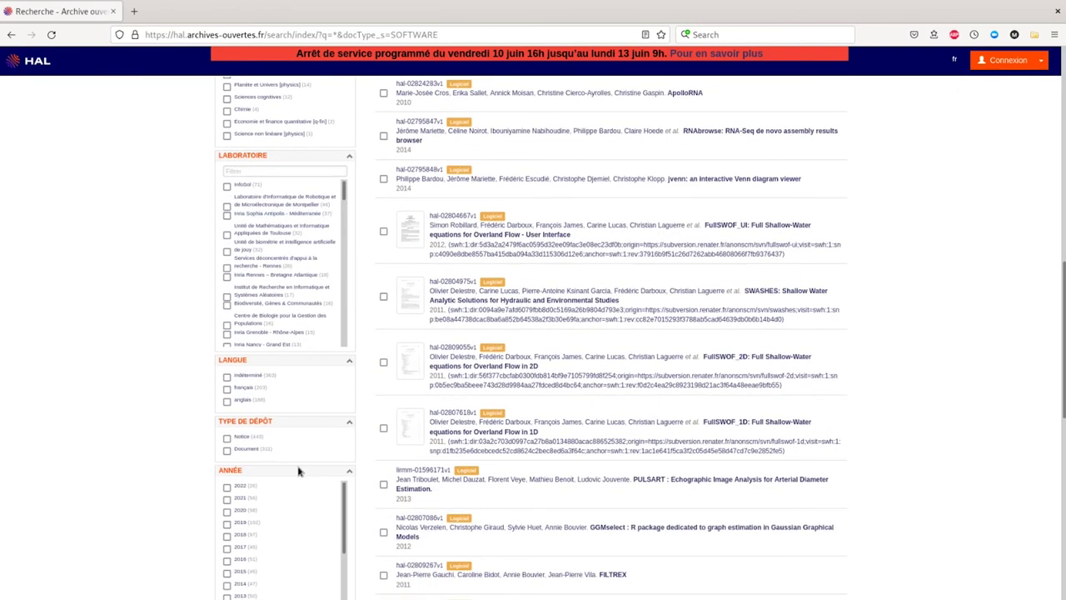
{"action": "scroll", "coordinate": [298, 471], "scroll_direction": "up", "scroll_amount": 10}
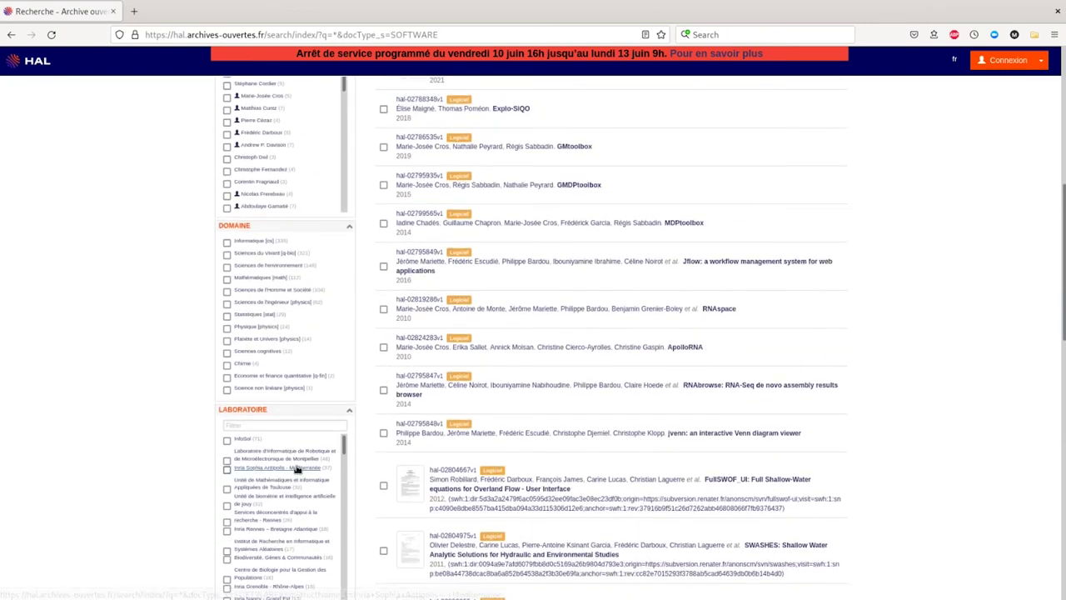
{"action": "scroll", "coordinate": [298, 471], "scroll_direction": "up", "scroll_amount": 2}
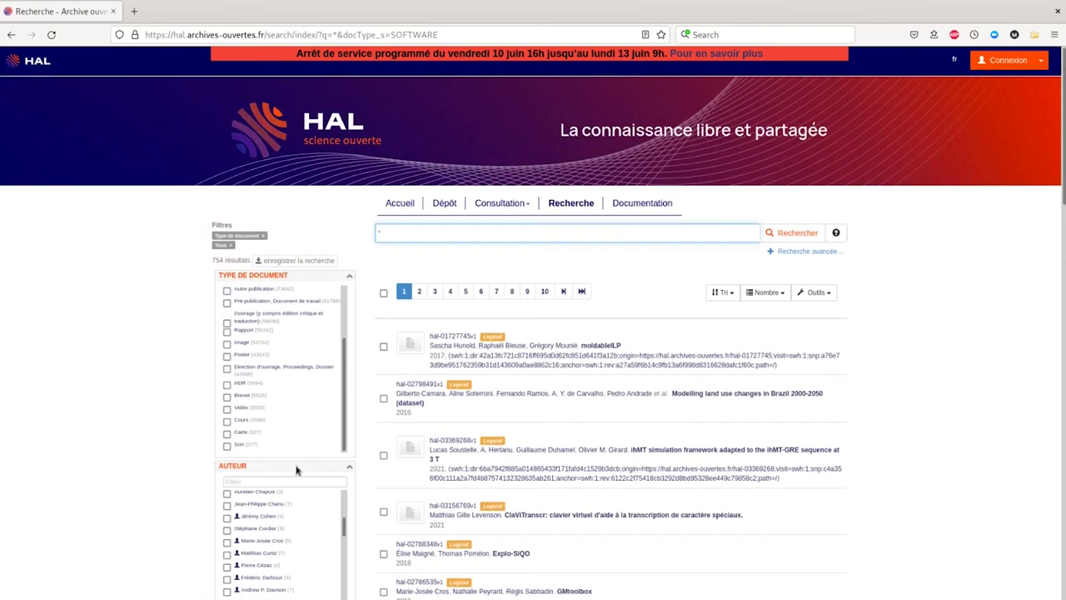
Start a new deposit by signing in with the saved account credentials, and upload the file the-wonderland-app-0.0.1.zip
{"action": "left_click", "coordinate": [448, 202]}
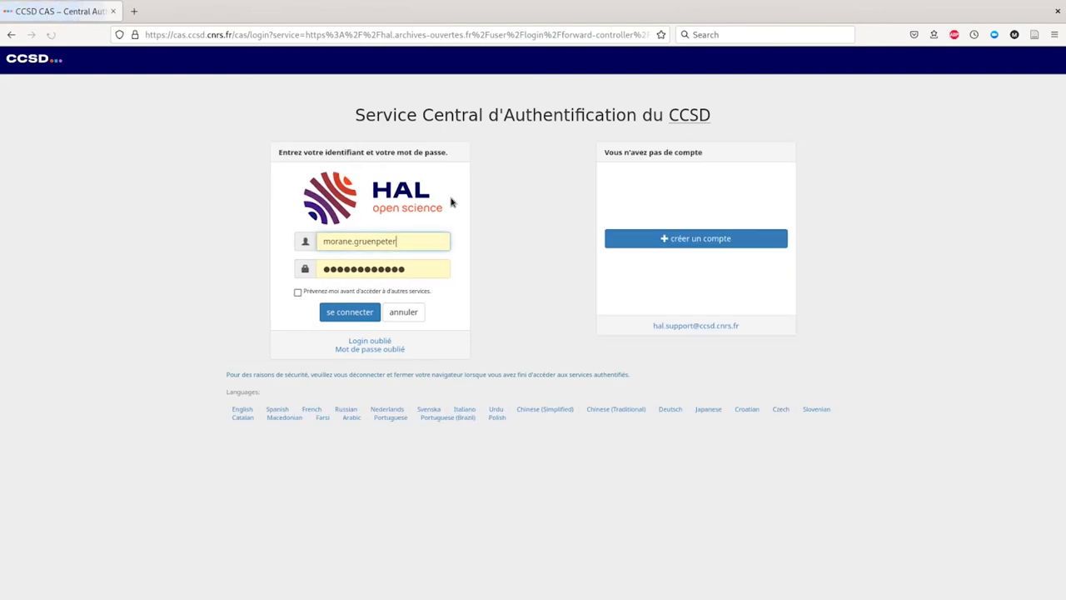
{"action": "left_click", "coordinate": [352, 313]}
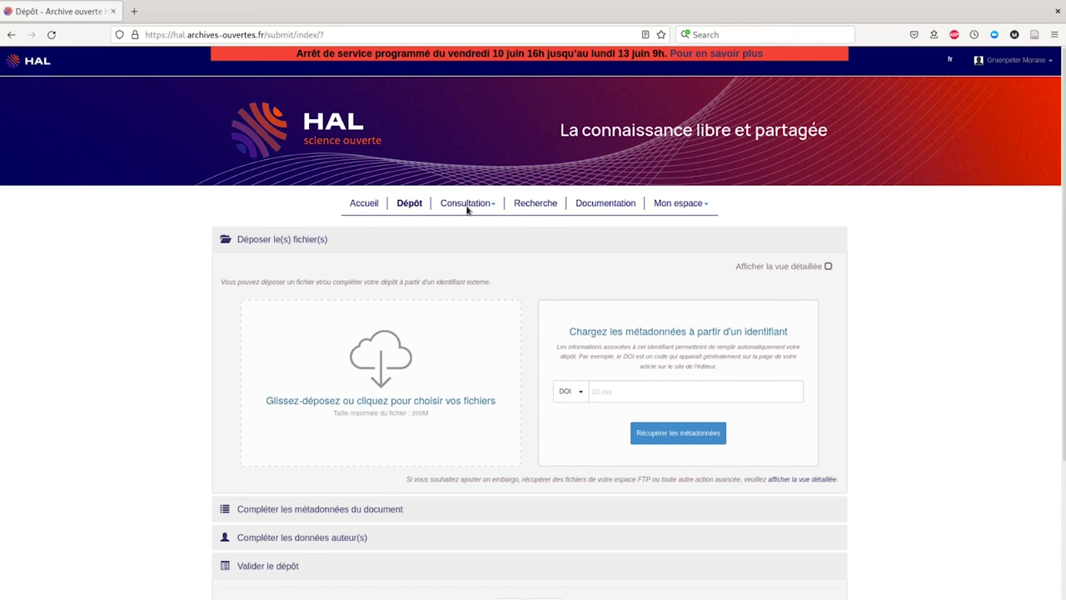
{"action": "left_click_drag", "start_coordinate": [843, 111], "coordinate": [491, 364]}
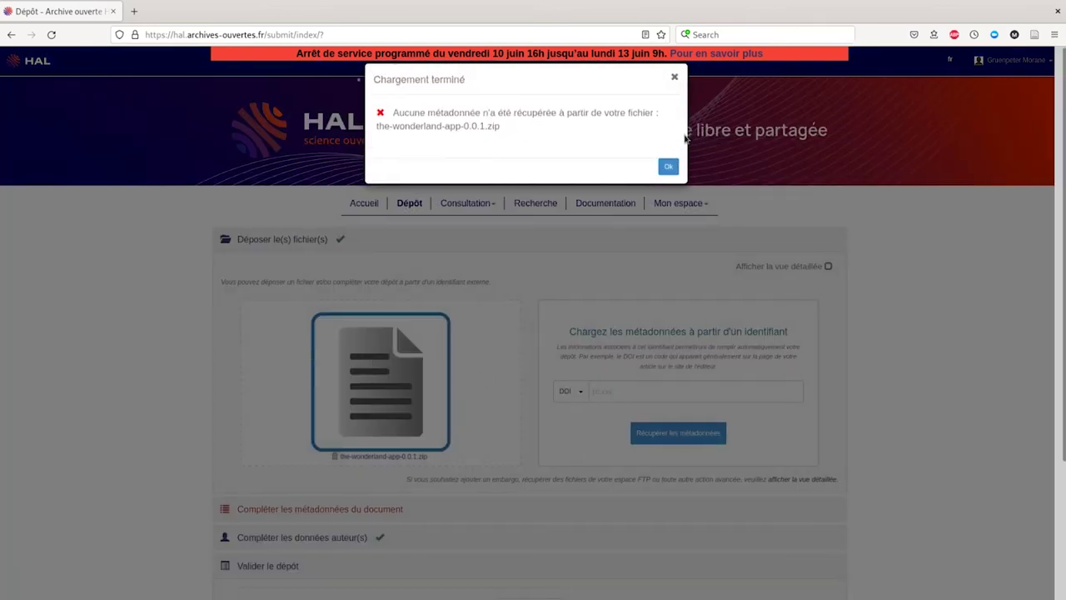
{"action": "left_click", "coordinate": [668, 167]}
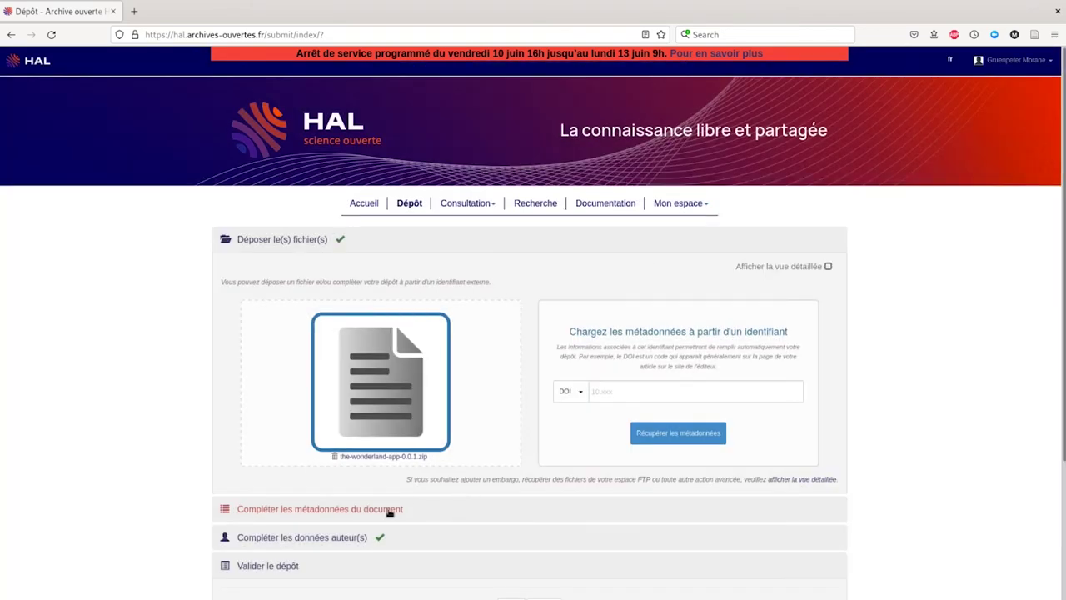
In the document metadata, set the document type to Logiciel and enter the name "The wonderland app"
{"action": "left_click", "coordinate": [389, 512]}
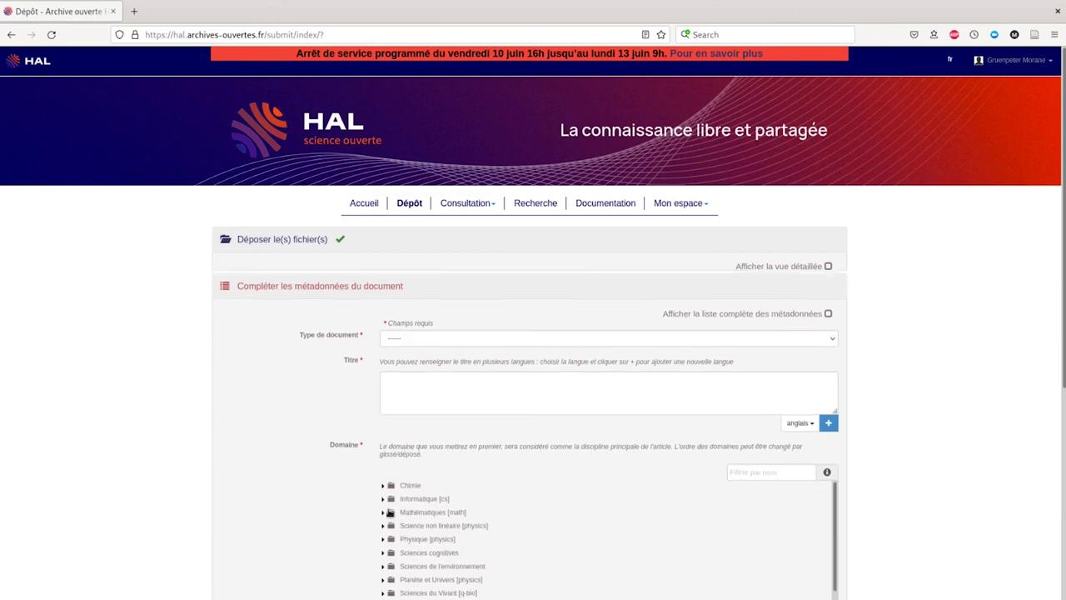
{"action": "left_click", "coordinate": [436, 324]}
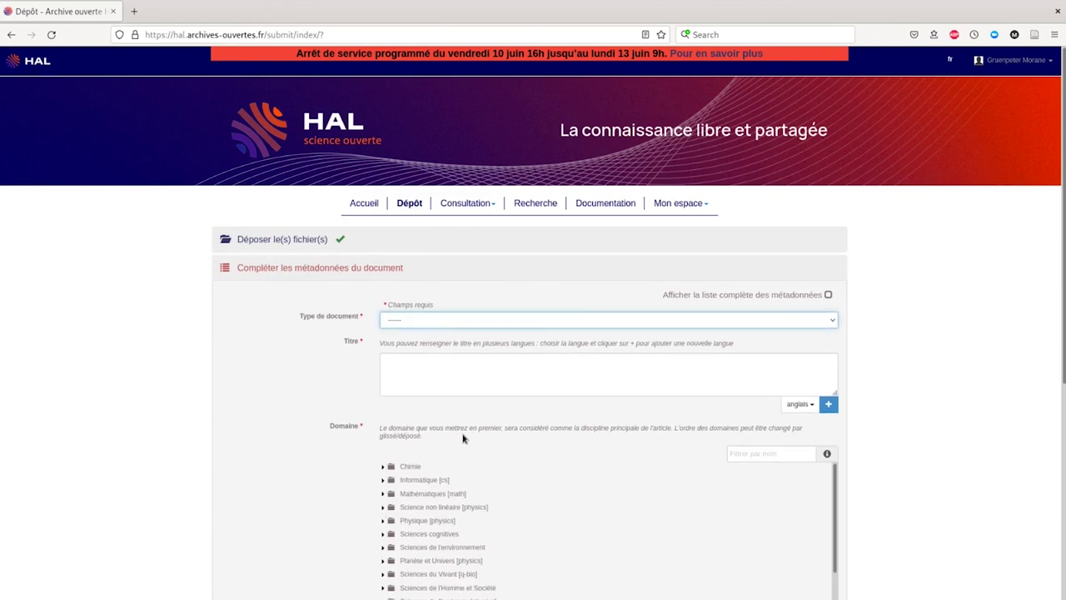
{"action": "key", "text": "l"}
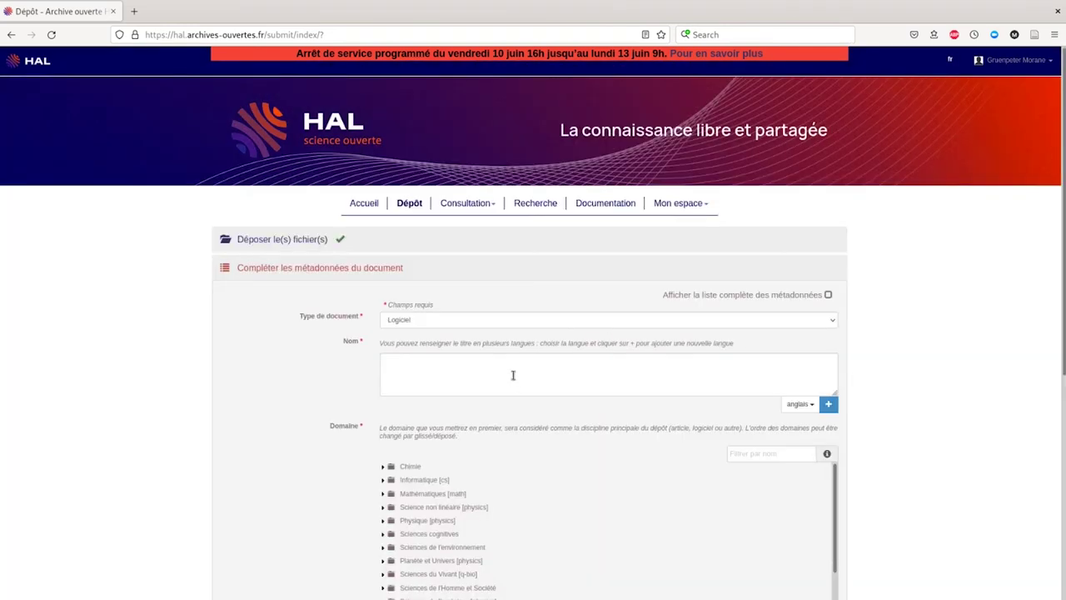
{"action": "left_click", "coordinate": [513, 376]}
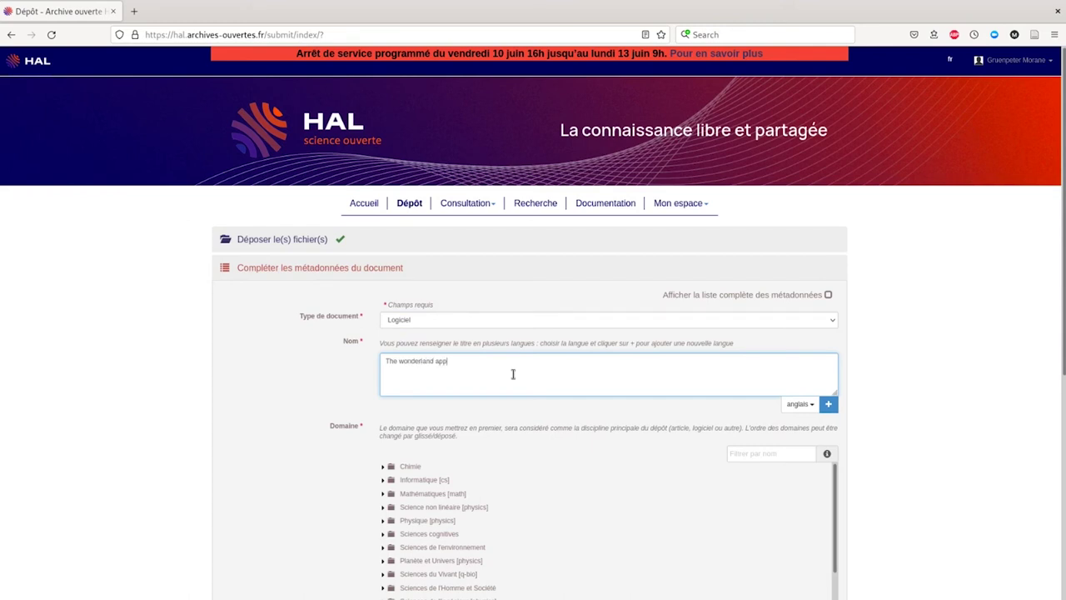
Assign the domain Informatique [cs] and add the licence GNU Affero General Public License v3.0
{"action": "scroll", "coordinate": [302, 473], "scroll_direction": "down", "scroll_amount": 4}
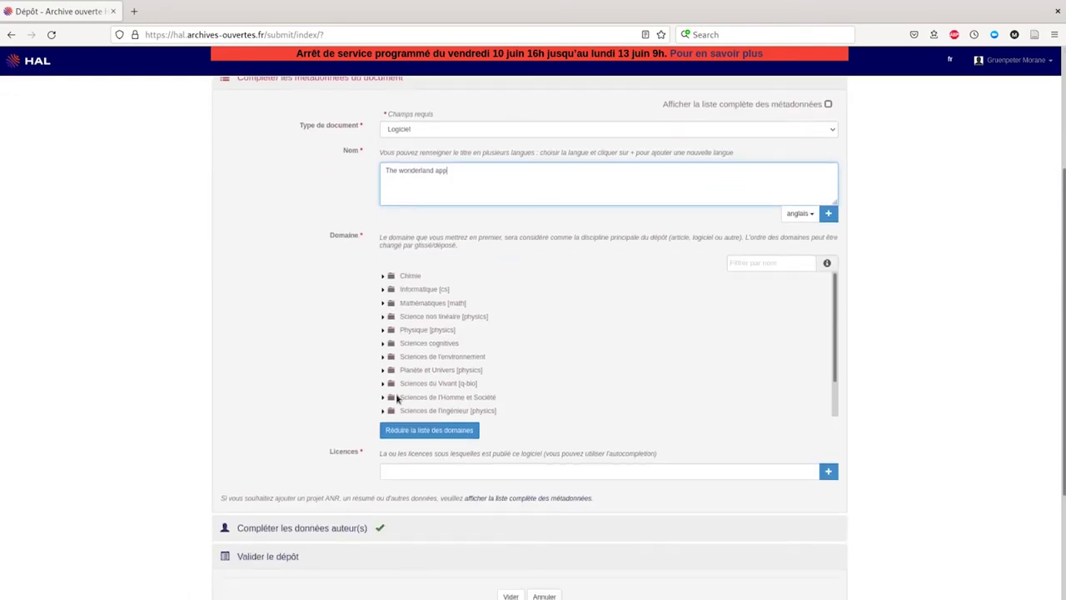
{"action": "left_click", "coordinate": [430, 292]}
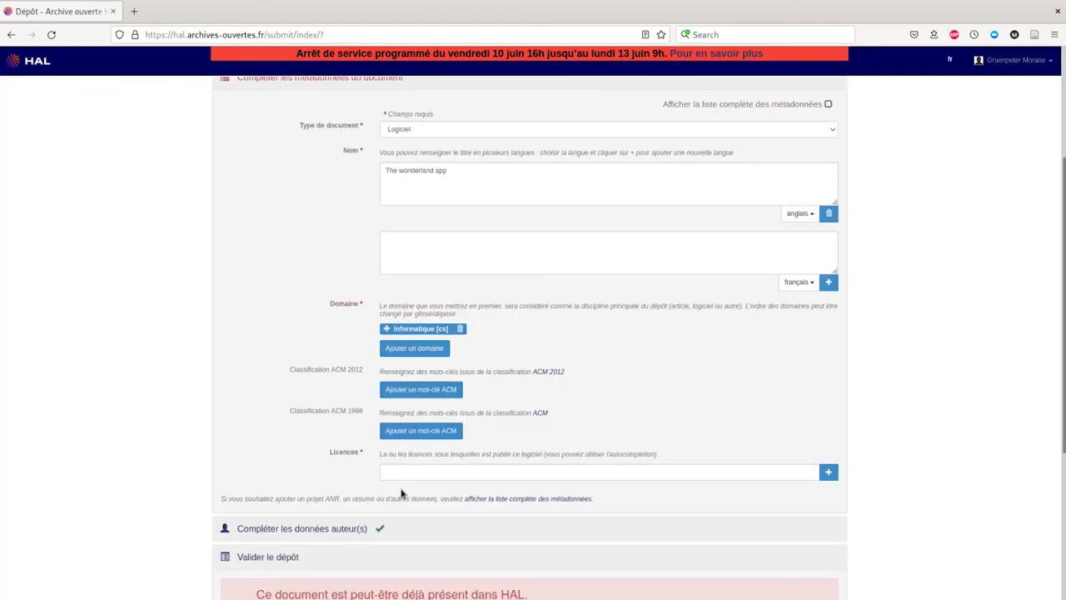
{"action": "left_click", "coordinate": [412, 470]}
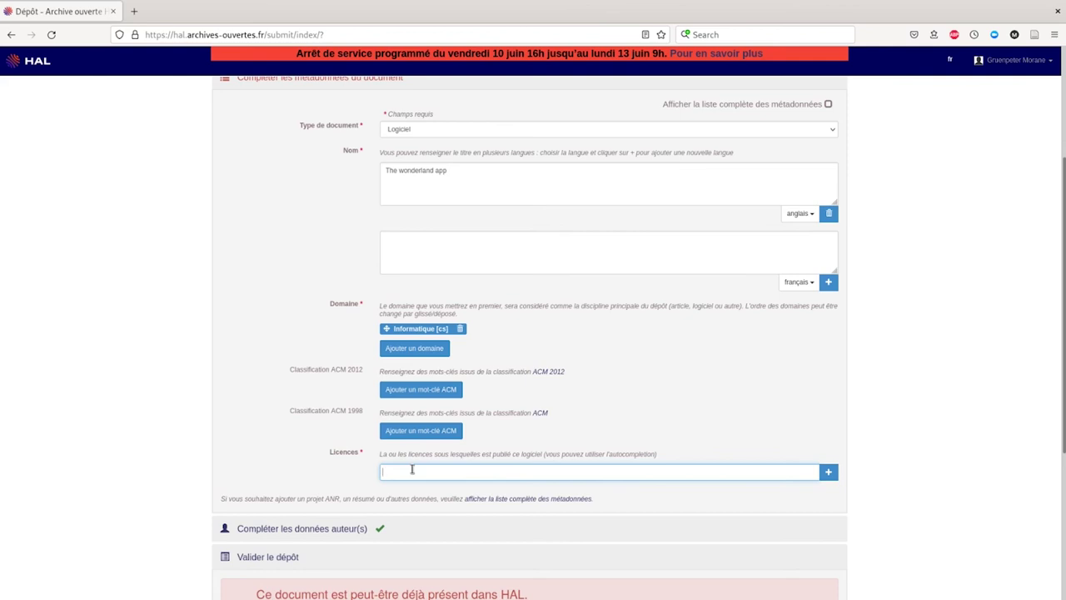
{"action": "type", "text": "gnu"}
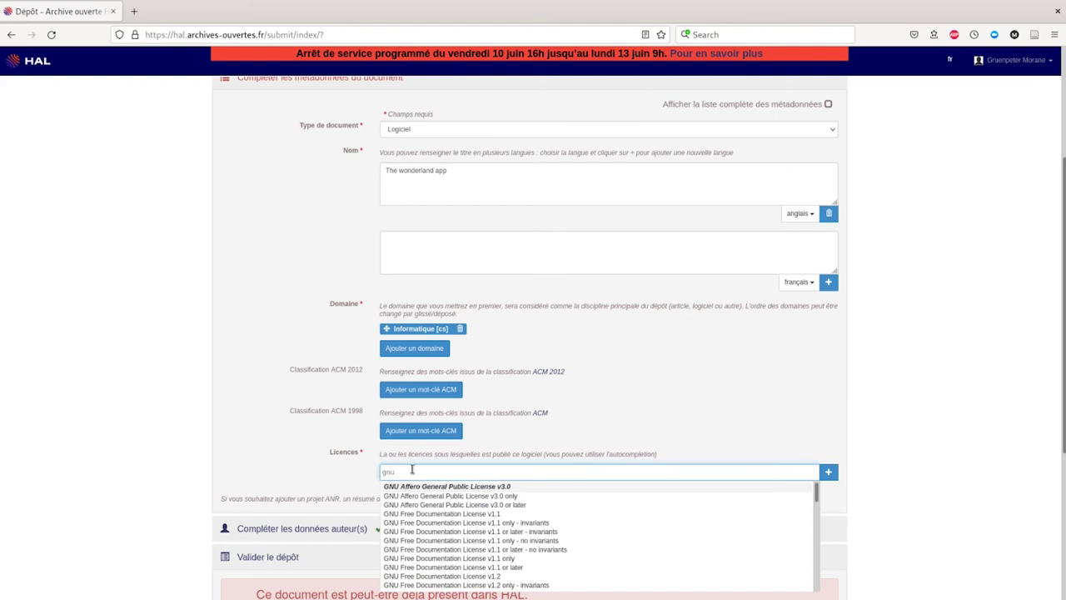
{"action": "left_click", "coordinate": [417, 487]}
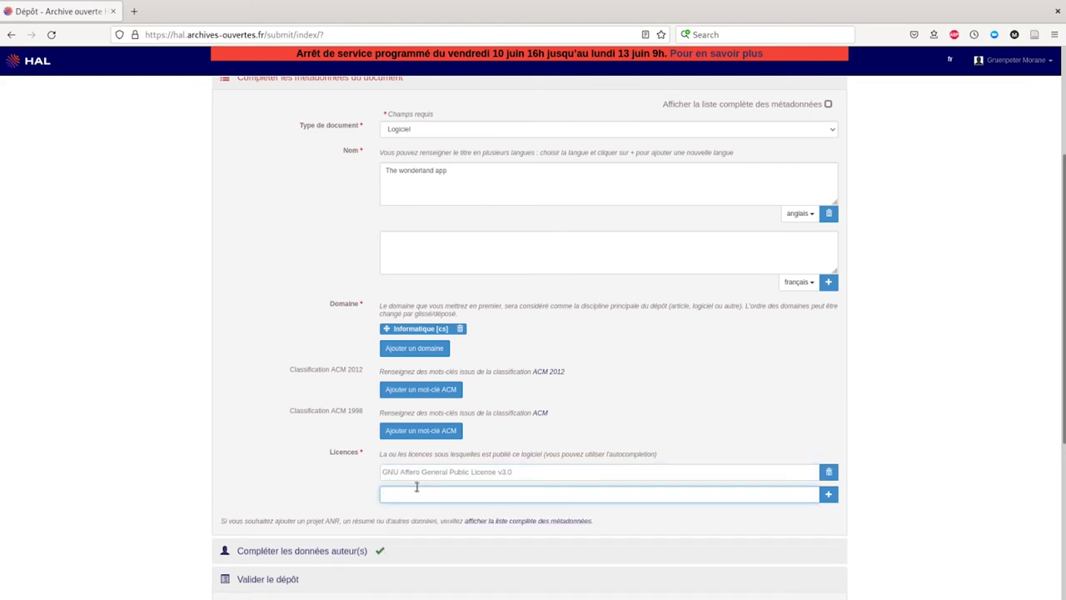
Display the complete list of metadata fields for the software deposit
{"action": "scroll", "coordinate": [275, 470], "scroll_direction": "down", "scroll_amount": 3}
{"action": "left_click", "coordinate": [469, 336]}
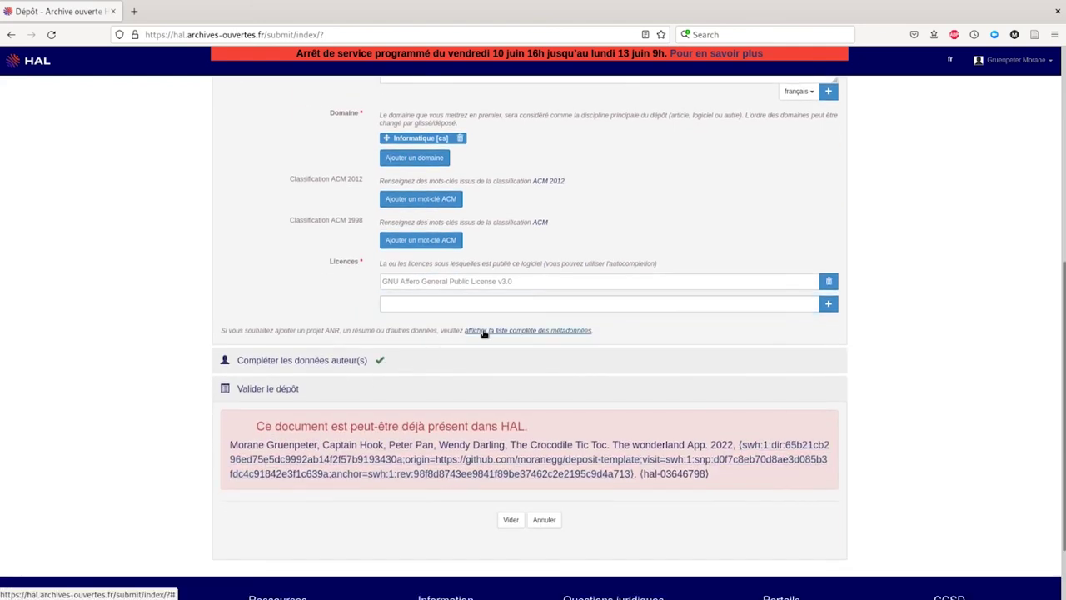
{"action": "scroll", "coordinate": [371, 429], "scroll_direction": "down", "scroll_amount": 1}
{"action": "scroll", "coordinate": [371, 429], "scroll_direction": "down", "scroll_amount": 5}
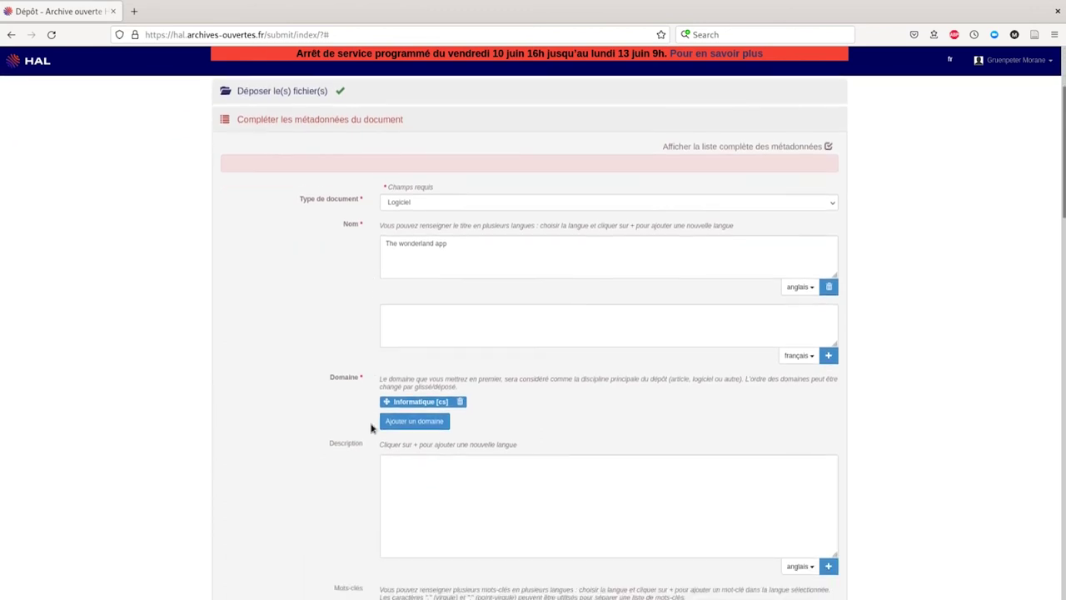
Enter the English keywords "fantasy" and "fiction" in two separate keyword fields
{"action": "left_click", "coordinate": [421, 321]}
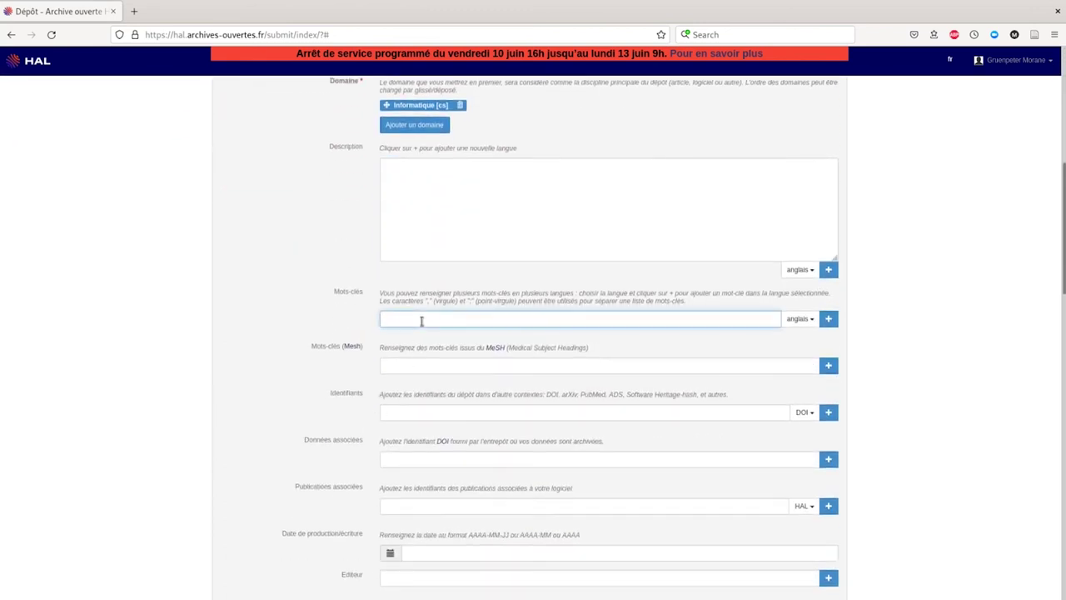
{"action": "type", "text": "fantasy"}
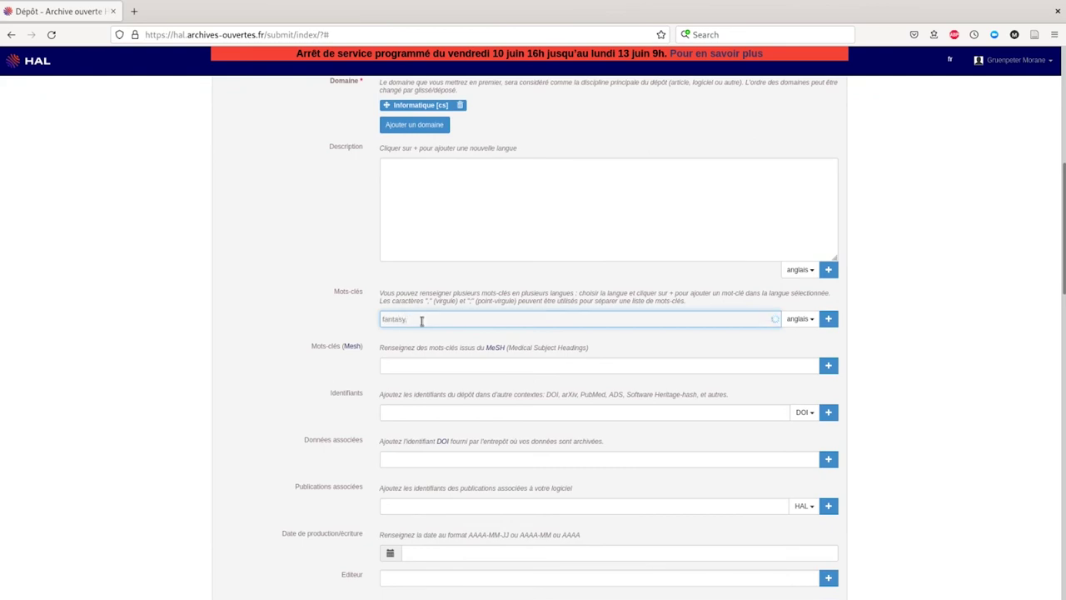
{"action": "type", "text": ", fiction"}
{"action": "double_click", "coordinate": [418, 320]}
{"action": "key", "text": "BackSpace"}
{"action": "left_click", "coordinate": [828, 320]}
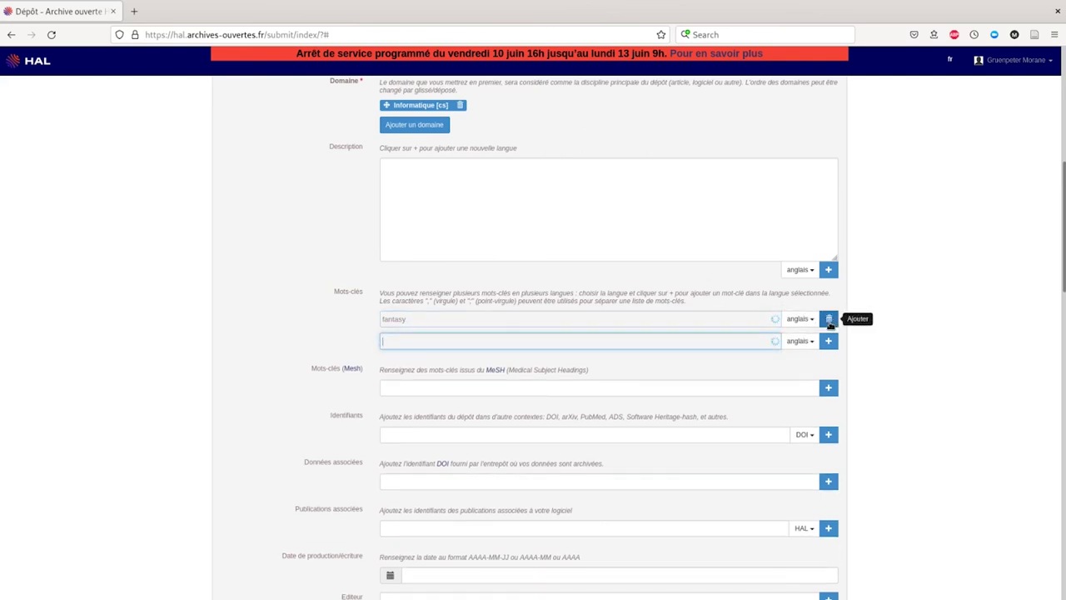
{"action": "type", "text": "fiction"}
{"action": "left_click", "coordinate": [391, 483]}
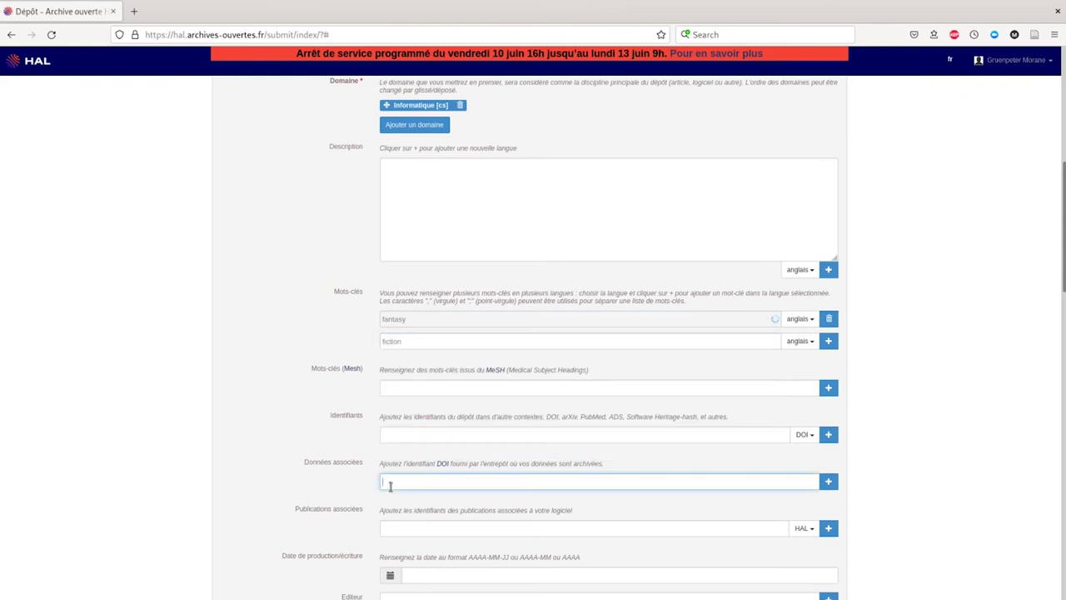
Set the production date of the software to 2021-12-01, in the year-month-day format
{"action": "scroll", "coordinate": [390, 486], "scroll_direction": "down", "scroll_amount": 1}
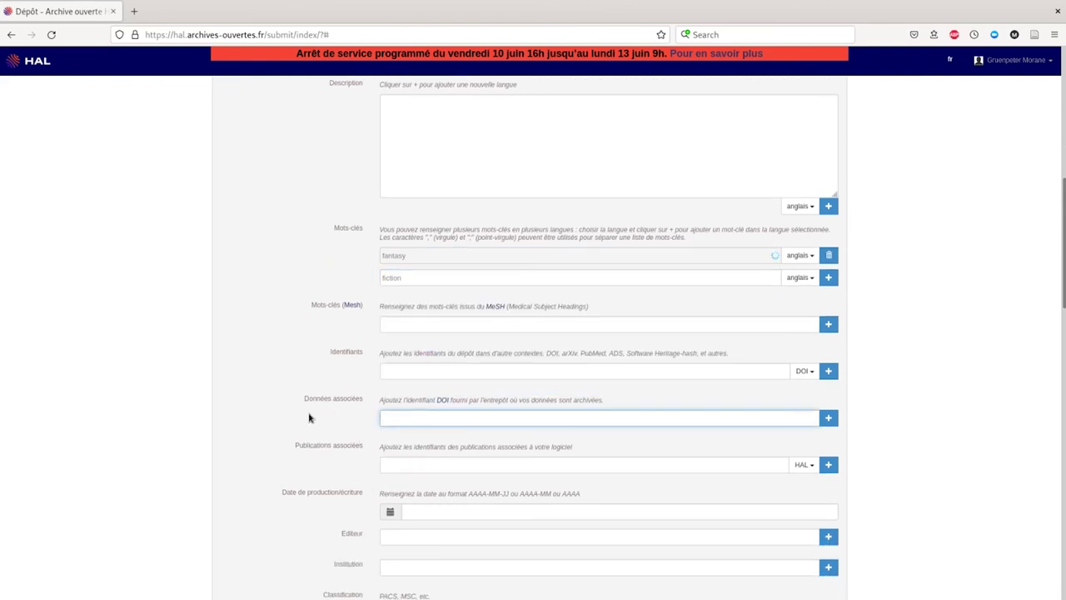
{"action": "left_click", "coordinate": [391, 464]}
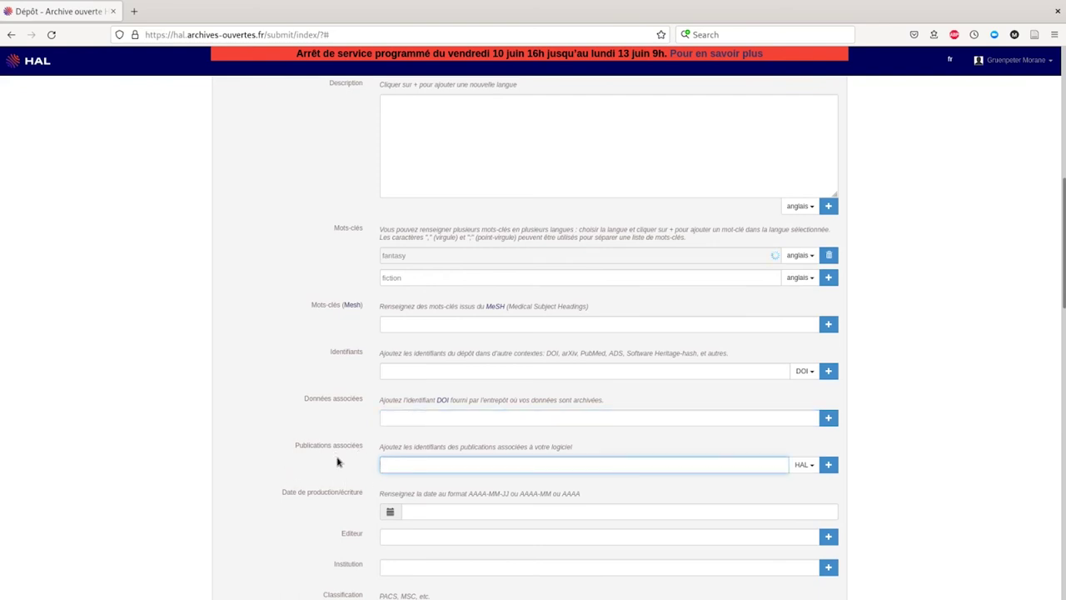
{"action": "scroll", "coordinate": [339, 465], "scroll_direction": "down", "scroll_amount": 2}
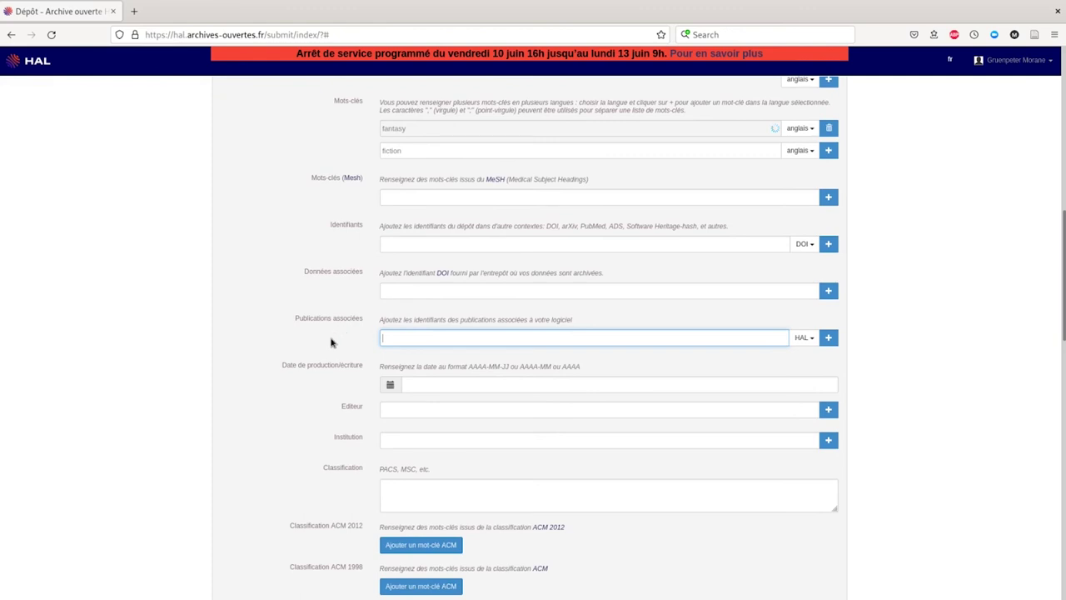
{"action": "left_click", "coordinate": [428, 387]}
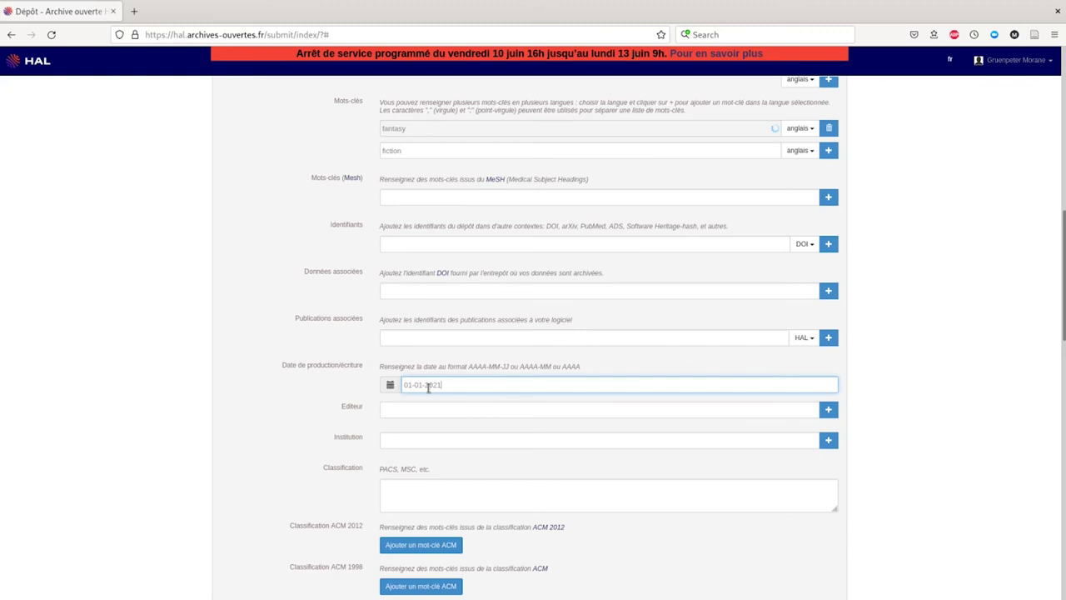
{"action": "left_click", "coordinate": [276, 394]}
{"action": "left_click_drag", "start_coordinate": [441, 386], "coordinate": [402, 382]}
{"action": "type", "text": "2021-12-01"}
{"action": "left_click", "coordinate": [333, 394]}
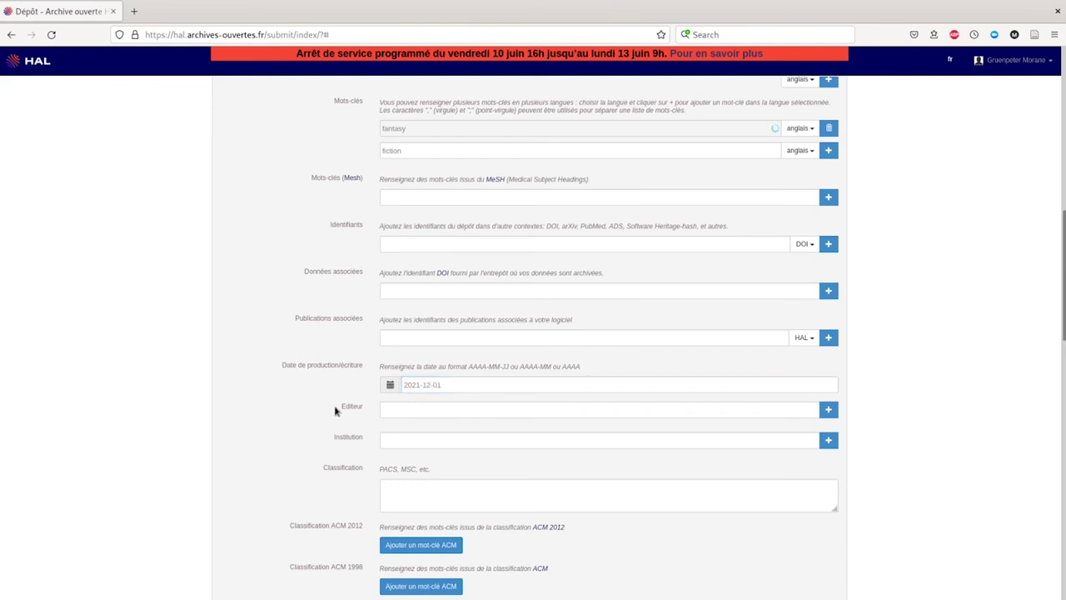
Examine the remaining optional metadata fields of the software deposit, from publisher and classification to repository, version and development tools
{"action": "scroll", "coordinate": [329, 439], "scroll_direction": "down", "scroll_amount": 3}
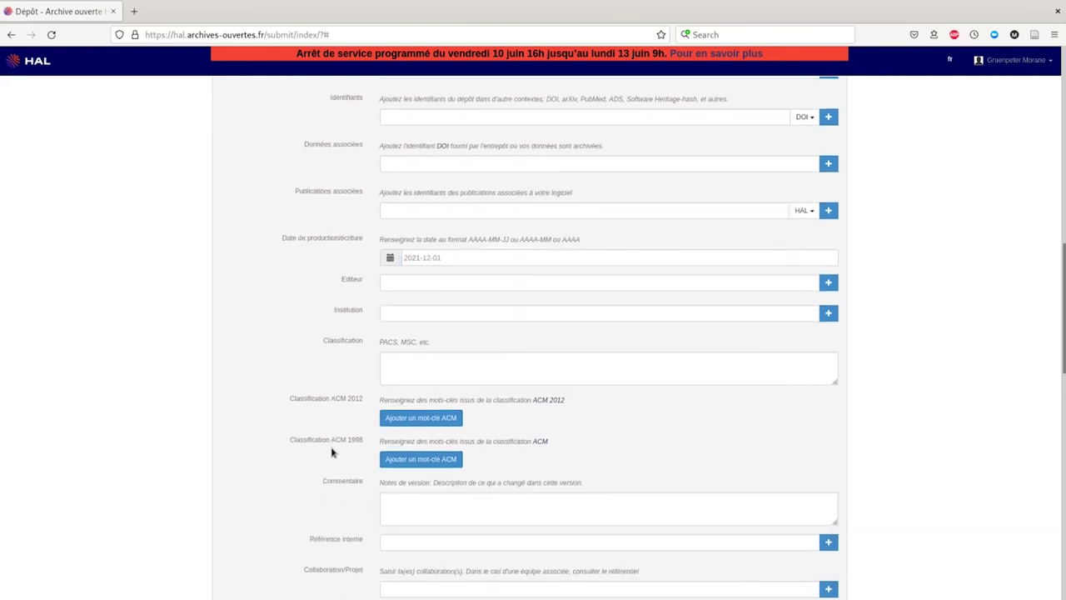
{"action": "left_click", "coordinate": [401, 281]}
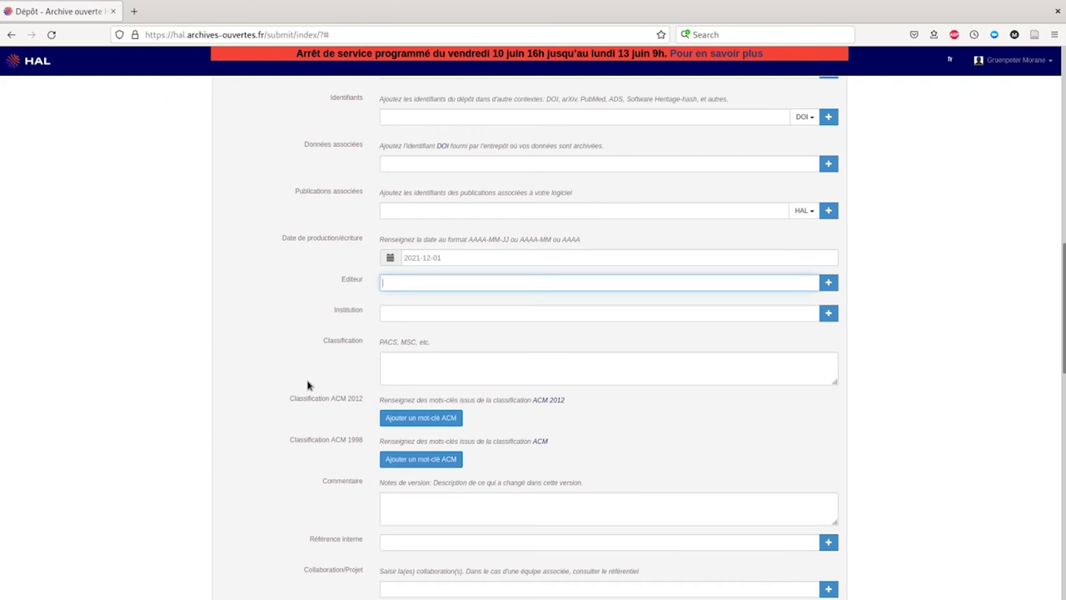
{"action": "scroll", "coordinate": [313, 458], "scroll_direction": "down", "scroll_amount": 3}
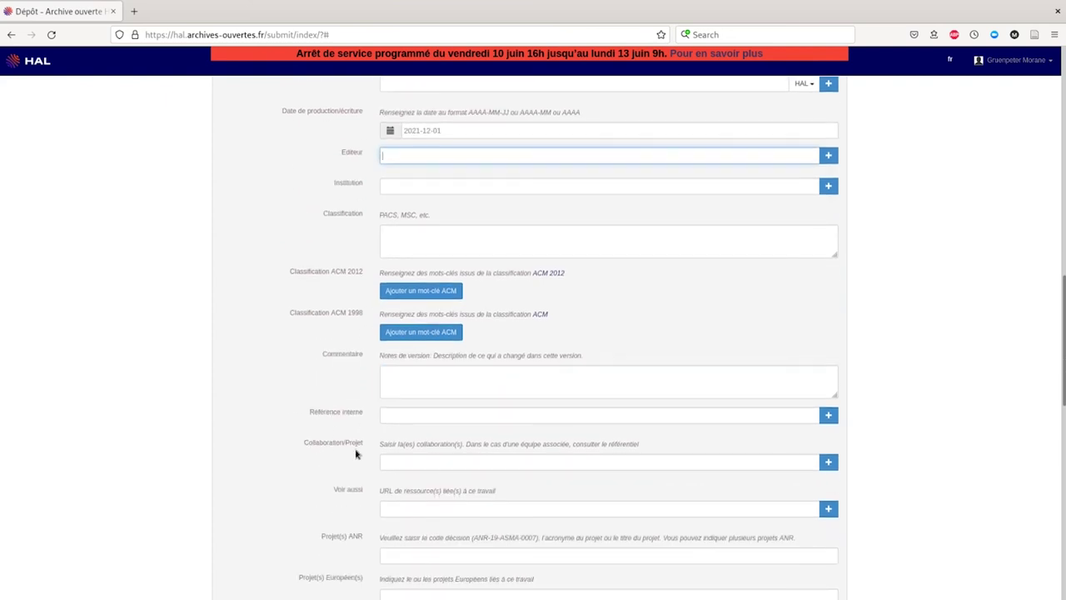
{"action": "scroll", "coordinate": [359, 470], "scroll_direction": "down", "scroll_amount": 3}
{"action": "scroll", "coordinate": [358, 449], "scroll_direction": "down", "scroll_amount": 3}
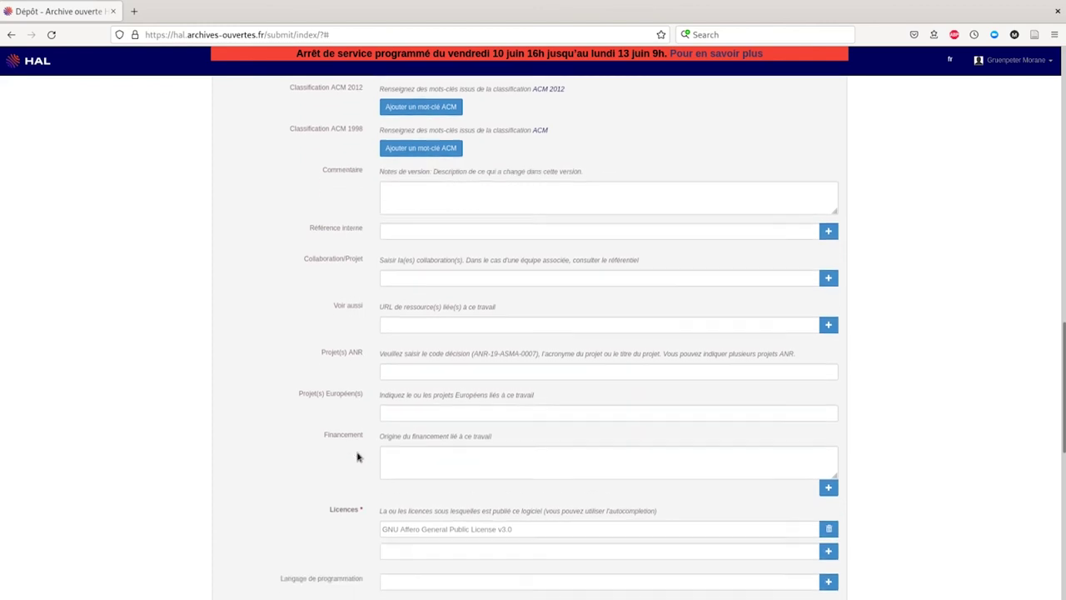
{"action": "scroll", "coordinate": [328, 454], "scroll_direction": "down", "scroll_amount": 3}
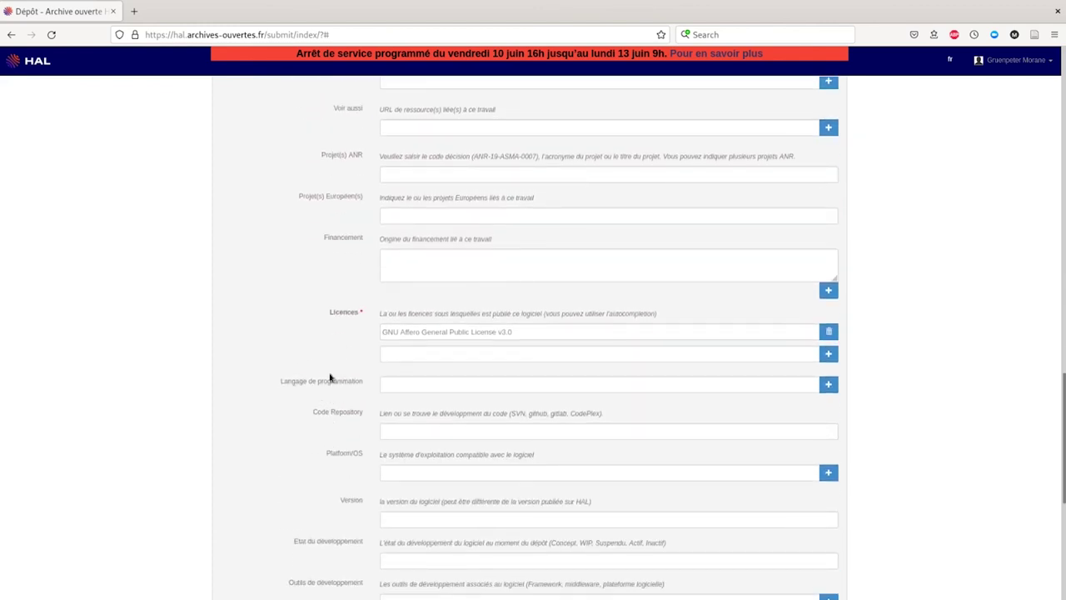
{"action": "scroll", "coordinate": [331, 379], "scroll_direction": "down", "scroll_amount": 3}
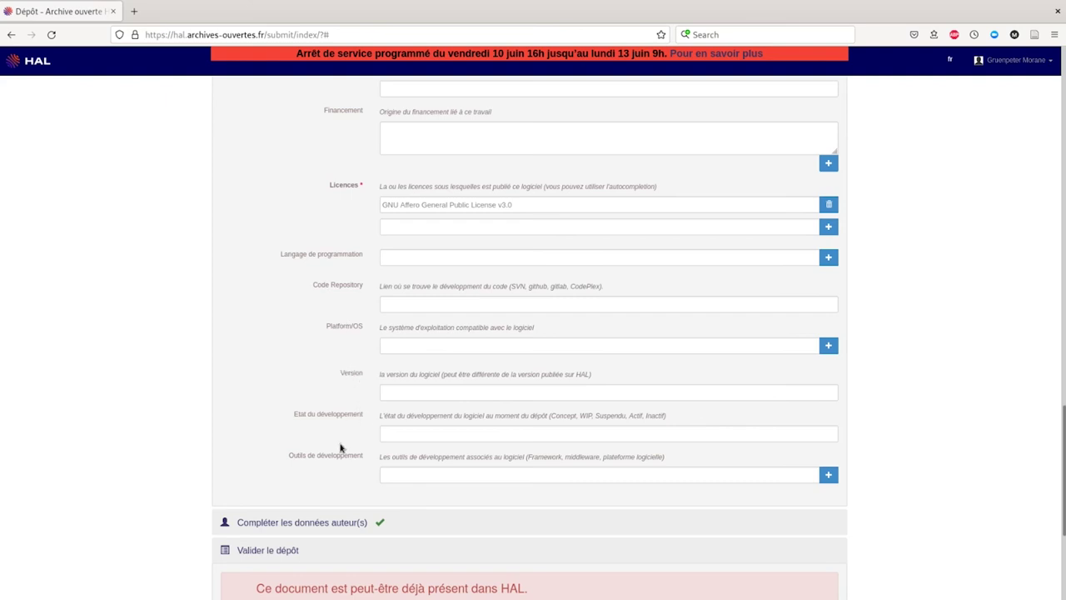
{"action": "scroll", "coordinate": [339, 442], "scroll_direction": "down", "scroll_amount": 1}
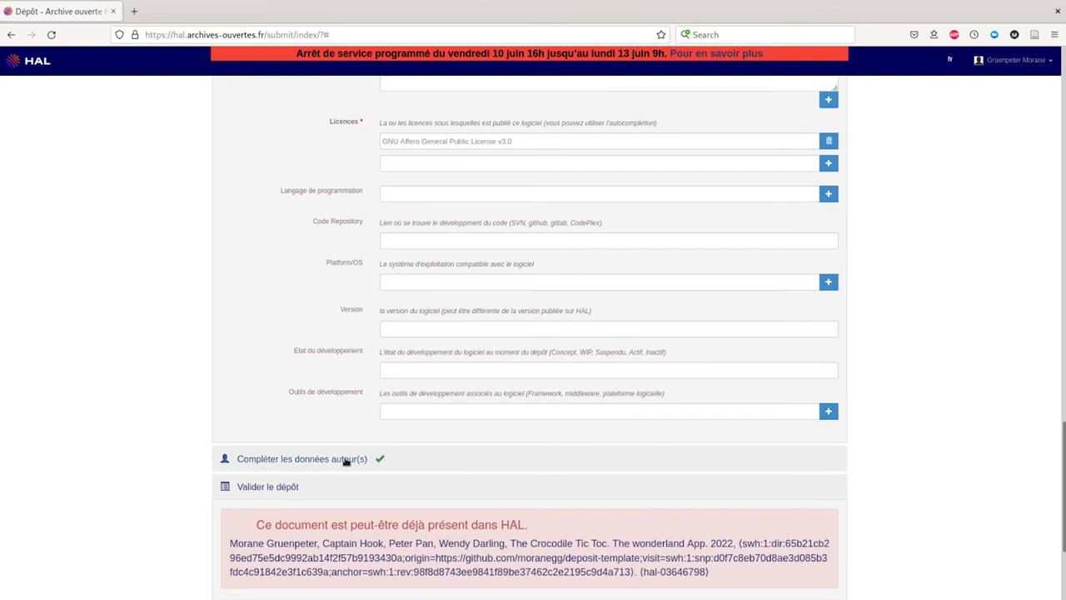
In the author data section, set the existing author's function to Management and save it
{"action": "left_click", "coordinate": [347, 459]}
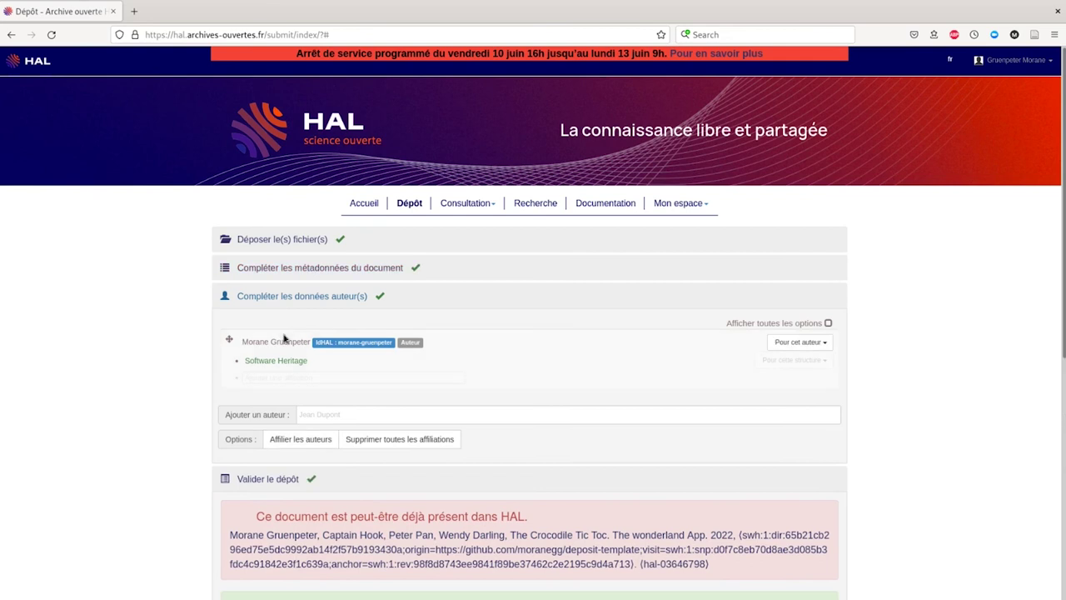
{"action": "left_click", "coordinate": [795, 345]}
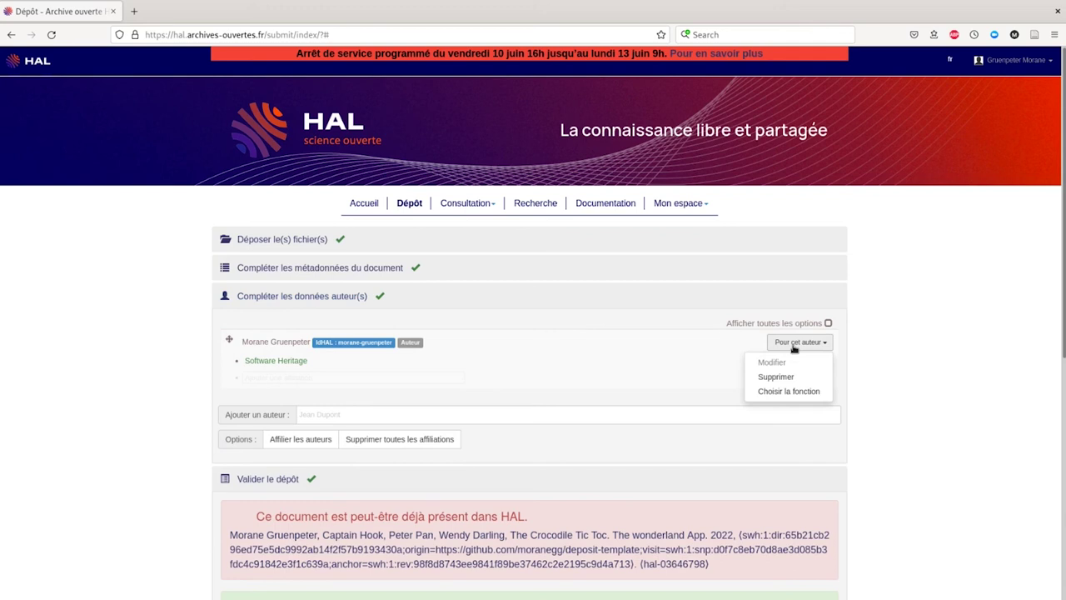
{"action": "left_click", "coordinate": [791, 393]}
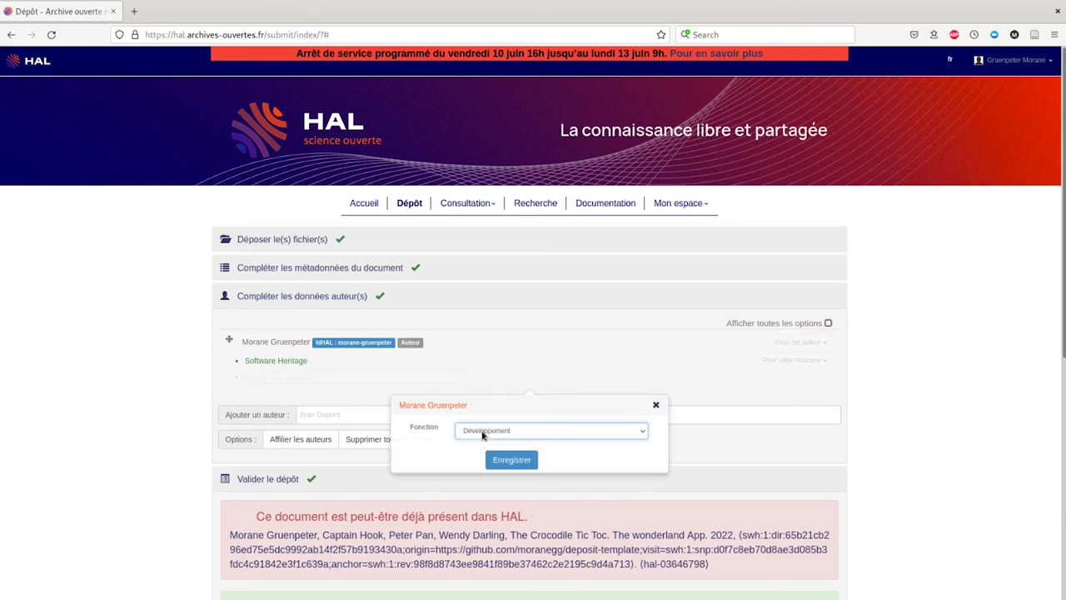
{"action": "left_click", "coordinate": [533, 450]}
{"action": "left_click", "coordinate": [522, 481]}
{"action": "left_click", "coordinate": [498, 505]}
{"action": "left_click", "coordinate": [518, 427]}
{"action": "left_click", "coordinate": [498, 520]}
{"action": "left_click", "coordinate": [506, 430]}
{"action": "left_click", "coordinate": [510, 484]}
{"action": "left_click", "coordinate": [498, 548]}
{"action": "left_click", "coordinate": [499, 563]}
{"action": "left_click", "coordinate": [512, 466]}
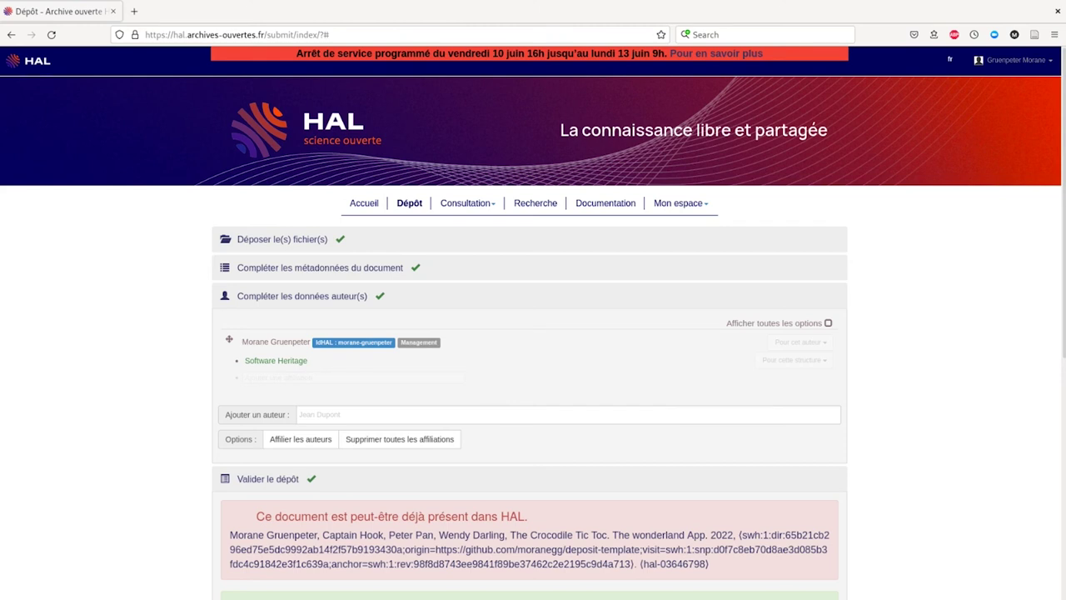
Submit the completed software deposit from the validation section
{"action": "scroll", "coordinate": [305, 474], "scroll_direction": "down", "scroll_amount": 3}
{"action": "scroll", "coordinate": [299, 382], "scroll_direction": "down", "scroll_amount": 2}
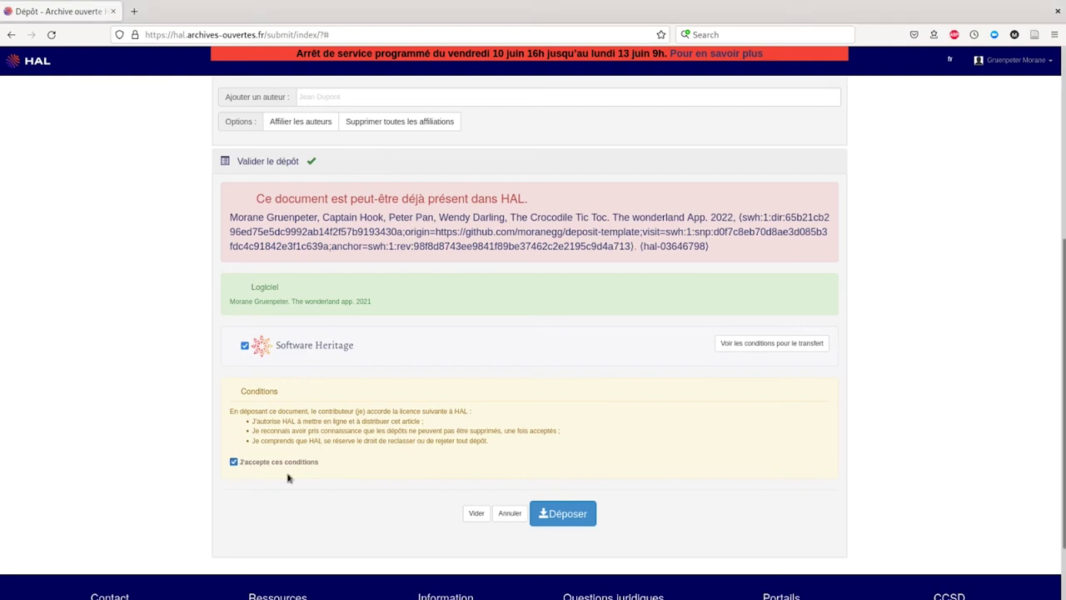
{"action": "left_click", "coordinate": [565, 514]}
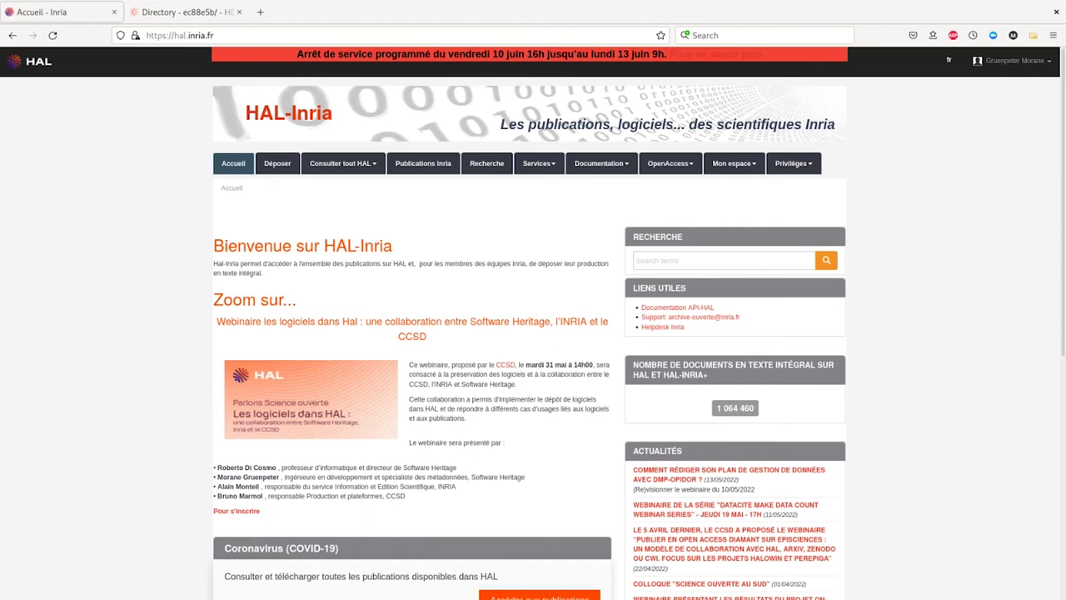
Start a new deposit in HAL-Inria and choose SWHID as the identifier type for loading metadata
{"action": "left_click", "coordinate": [280, 172]}
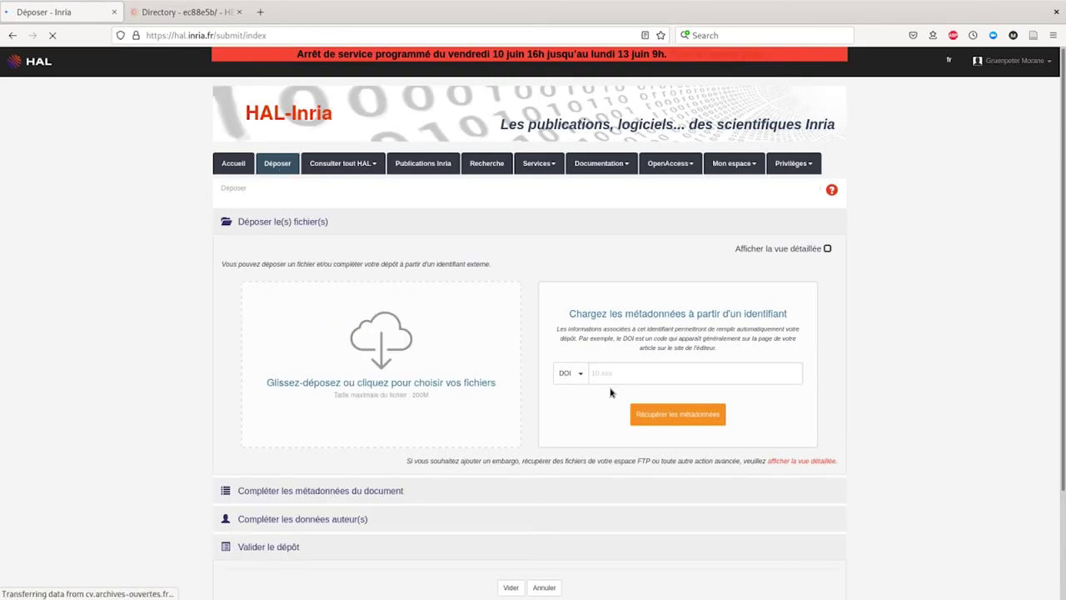
{"action": "left_click", "coordinate": [568, 380]}
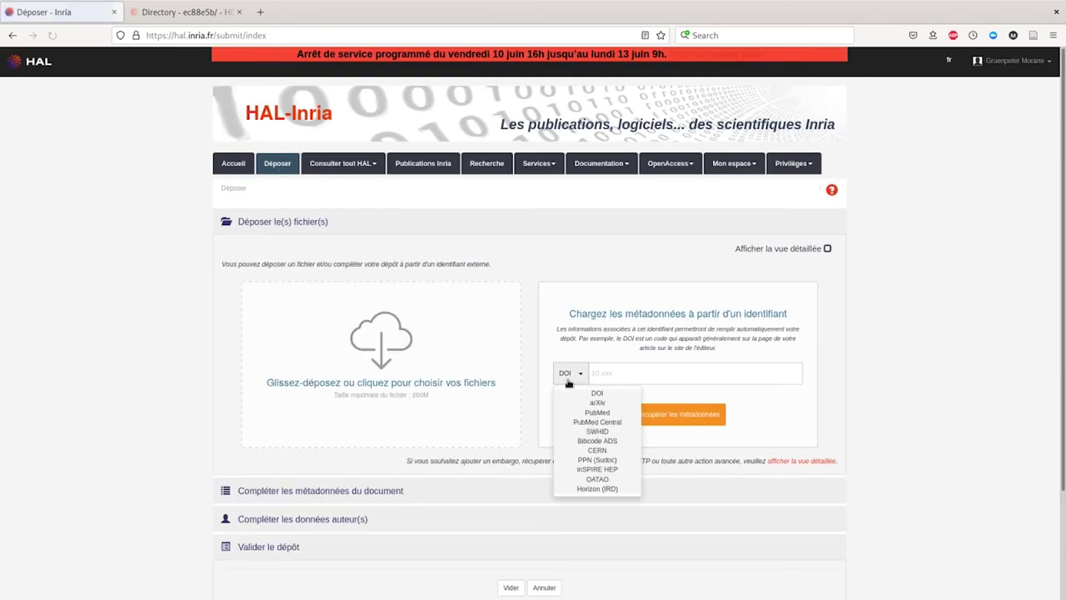
{"action": "left_click", "coordinate": [596, 431]}
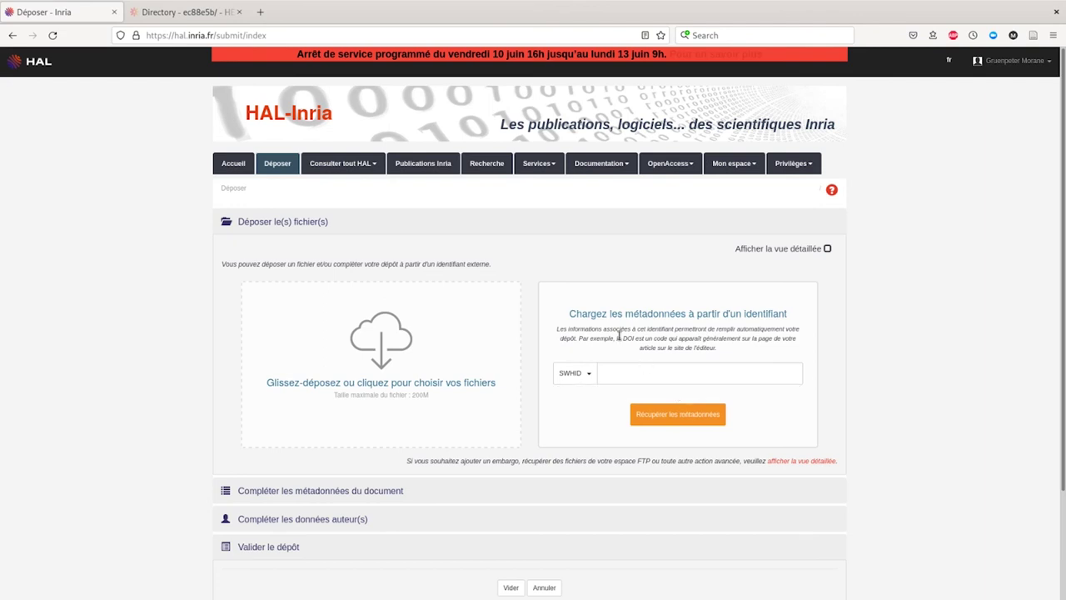
Switch to the Software Heritage archive and look through the parmap repository's file list and README text
{"action": "left_click", "coordinate": [172, 14]}
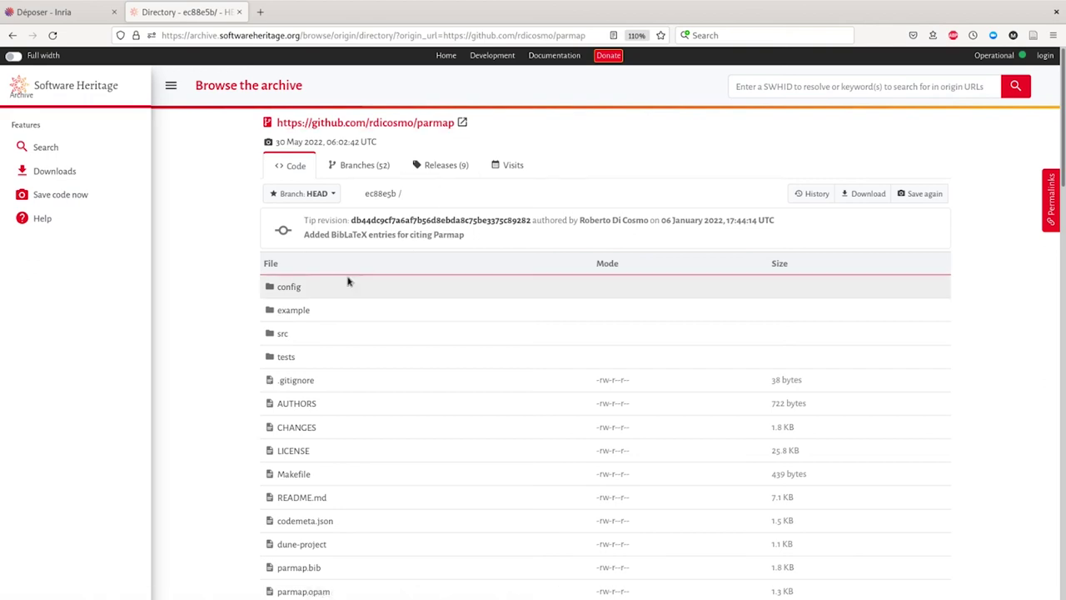
{"action": "scroll", "coordinate": [233, 295], "scroll_direction": "down", "scroll_amount": 3}
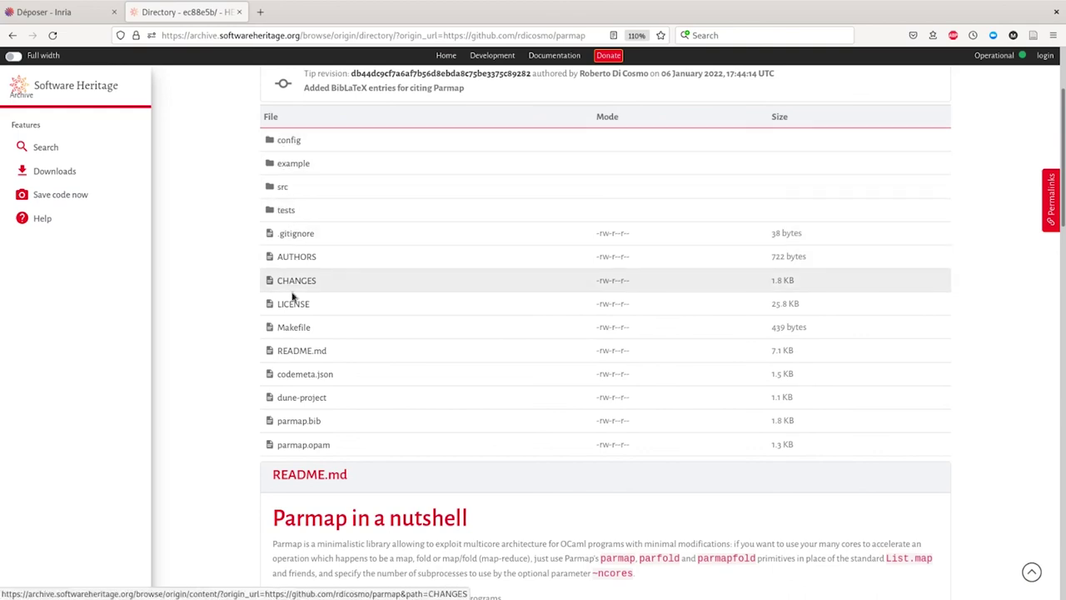
{"action": "scroll", "coordinate": [298, 442], "scroll_direction": "down", "scroll_amount": 2}
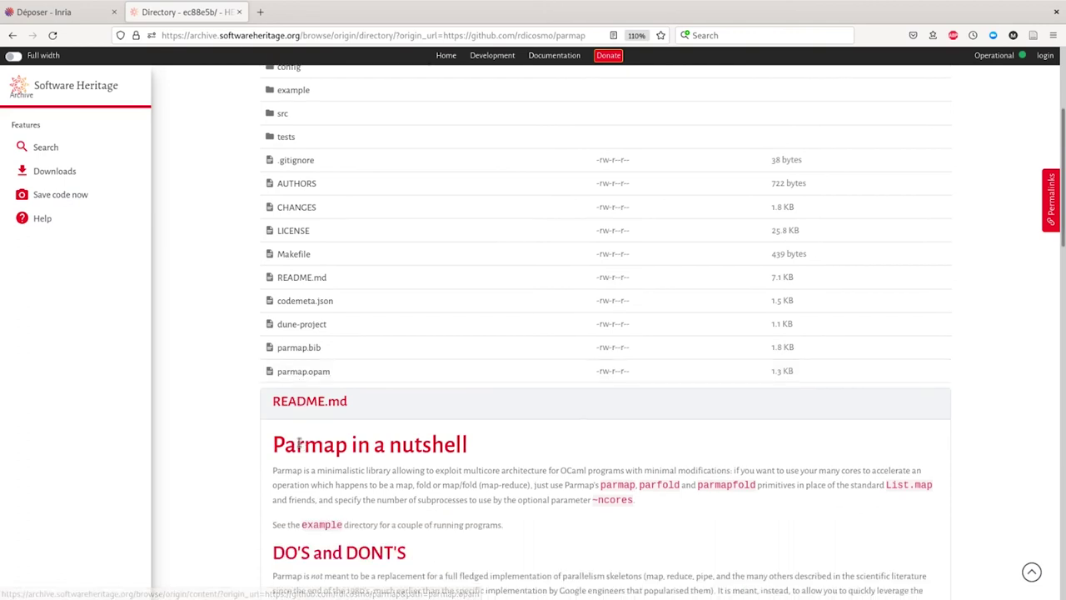
{"action": "scroll", "coordinate": [299, 441], "scroll_direction": "down", "scroll_amount": 3}
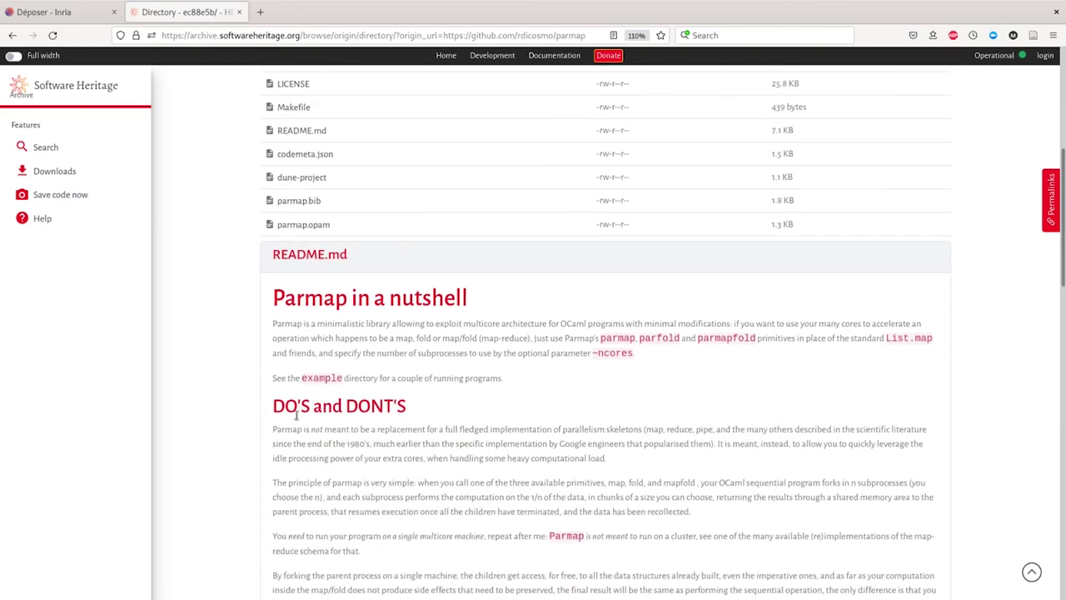
{"action": "scroll", "coordinate": [289, 388], "scroll_direction": "down", "scroll_amount": 10}
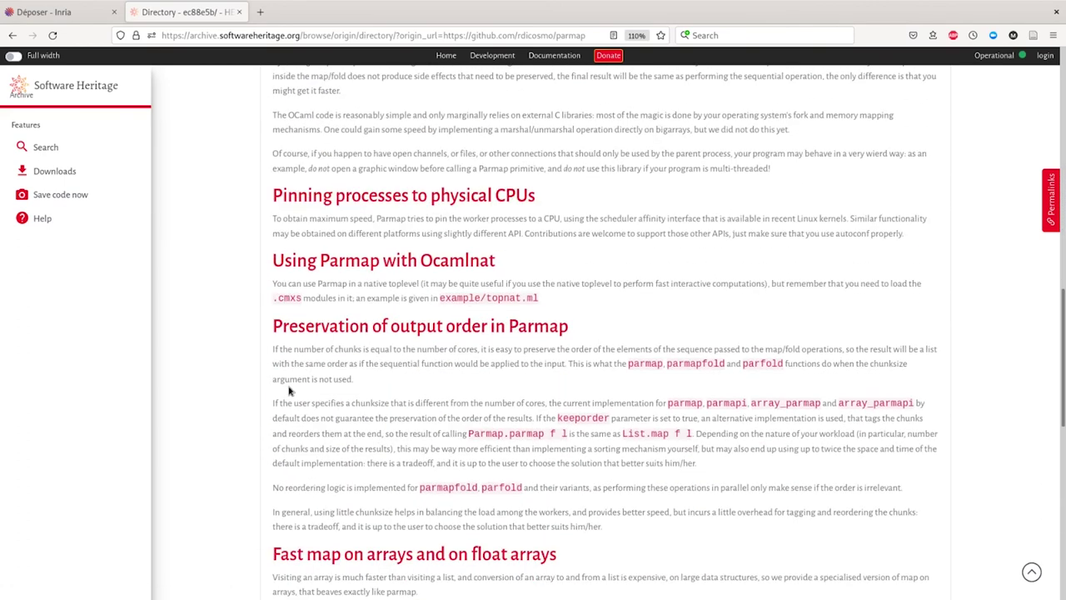
{"action": "scroll", "coordinate": [290, 390], "scroll_direction": "up", "scroll_amount": 7}
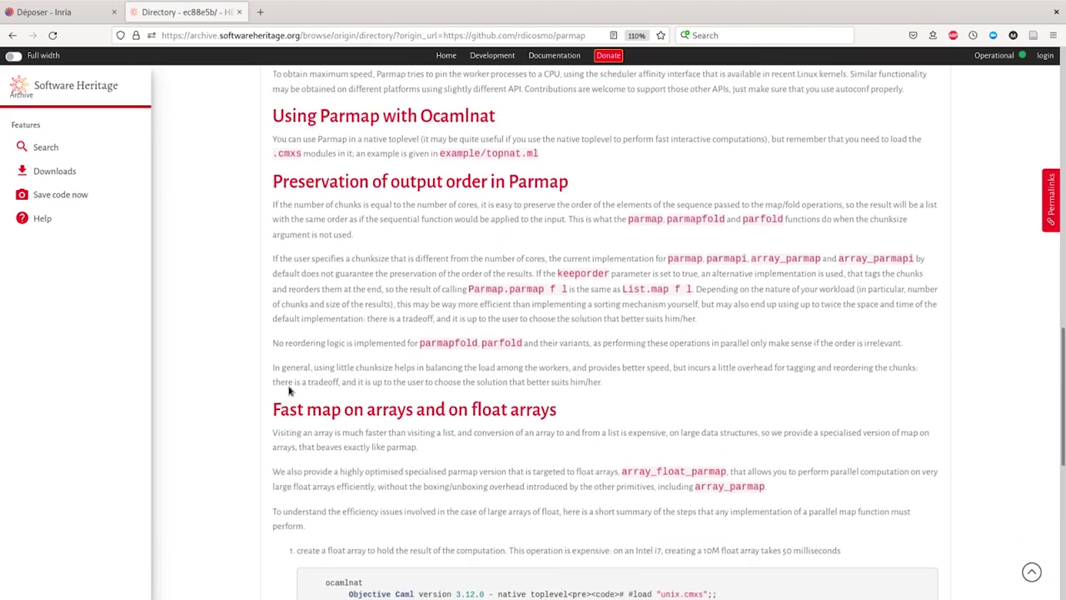
{"action": "scroll", "coordinate": [290, 390], "scroll_direction": "up", "scroll_amount": 15}
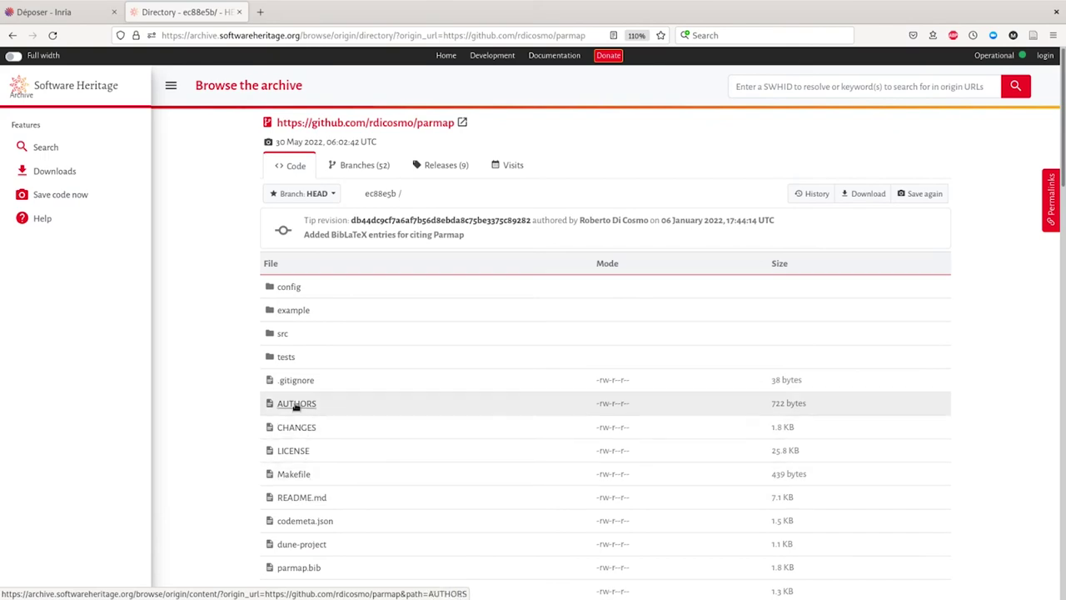
Examine the contents of the codemeta.json and AUTHORS files in the parmap repository
{"action": "left_click", "coordinate": [304, 522]}
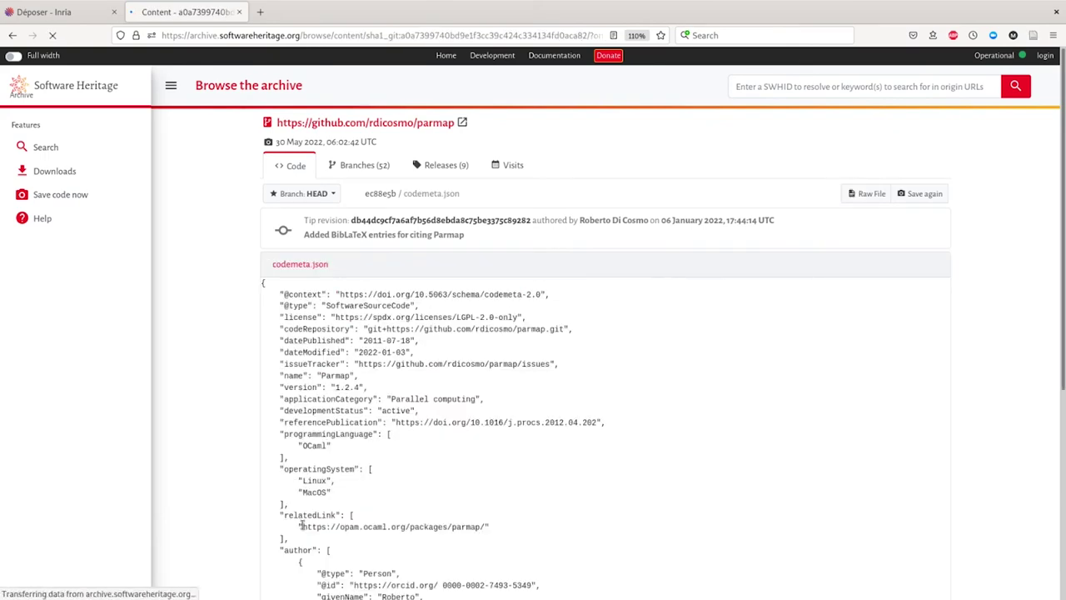
{"action": "scroll", "coordinate": [392, 472], "scroll_direction": "down", "scroll_amount": 5}
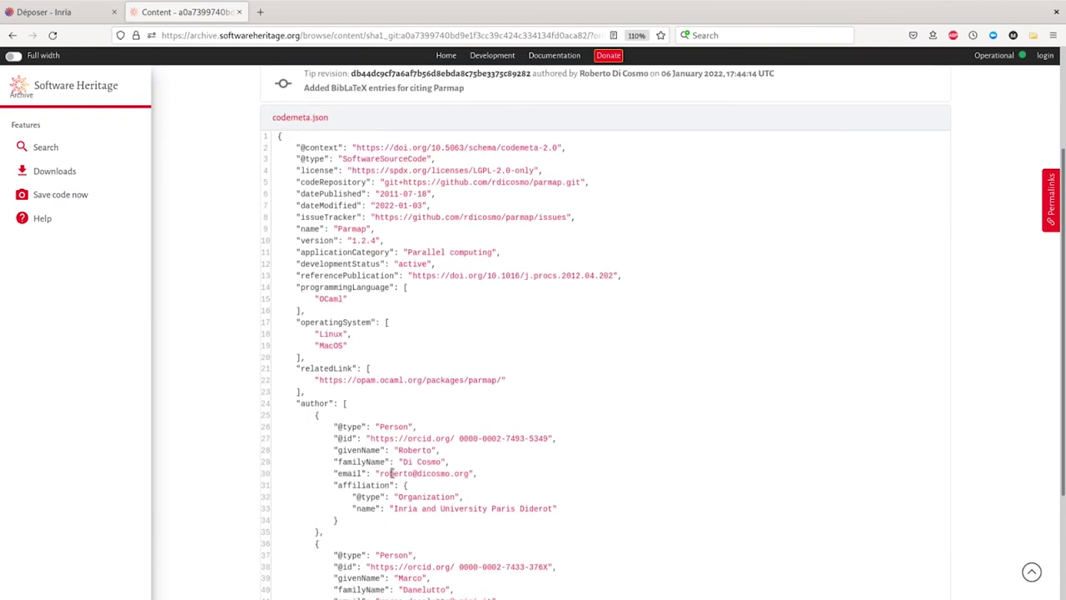
{"action": "scroll", "coordinate": [392, 472], "scroll_direction": "up", "scroll_amount": 5}
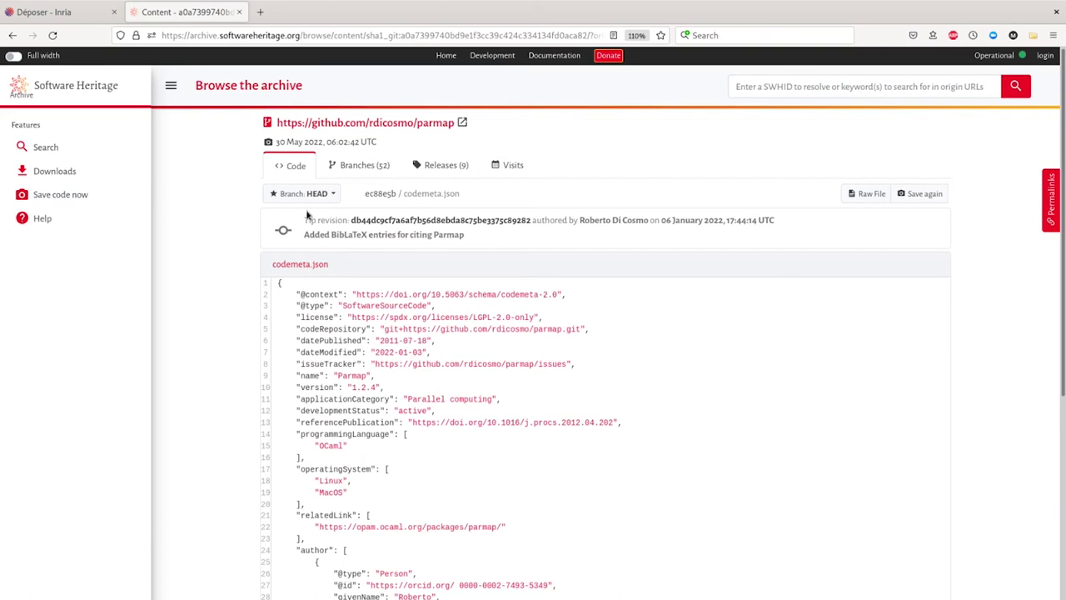
{"action": "left_click", "coordinate": [293, 164]}
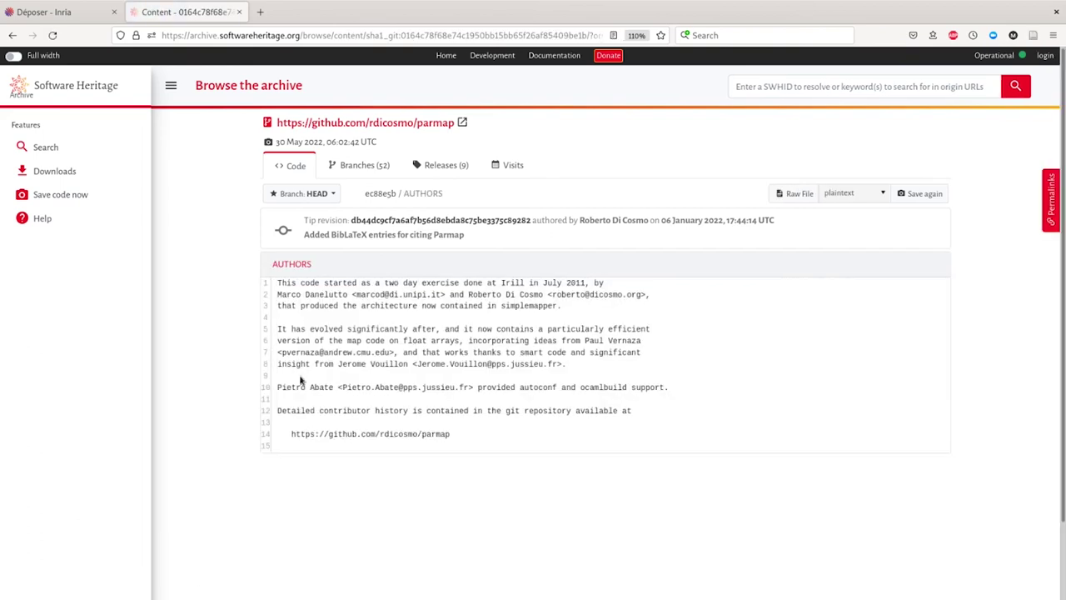
{"action": "left_click", "coordinate": [281, 170]}
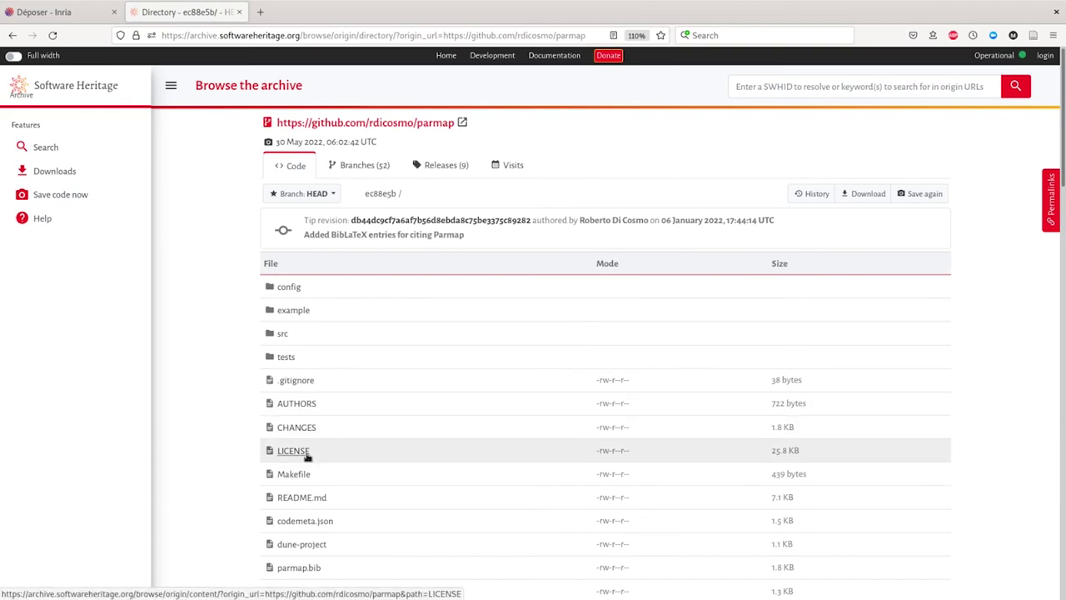
Examine the LICENSE file and open README.md in the parmap repository
{"action": "left_click", "coordinate": [304, 453]}
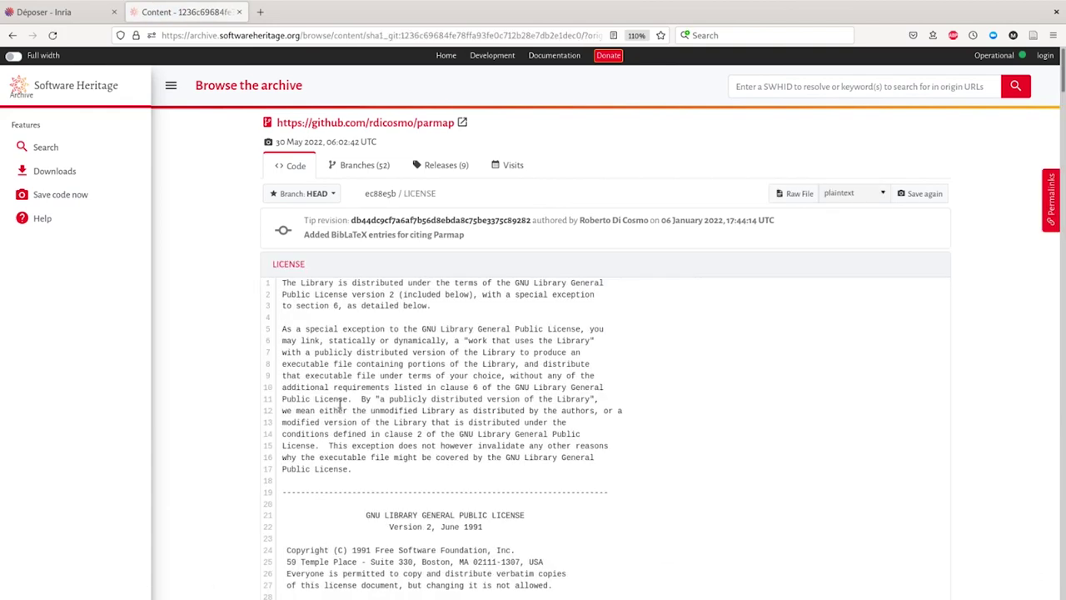
{"action": "scroll", "coordinate": [341, 407], "scroll_direction": "down", "scroll_amount": 5}
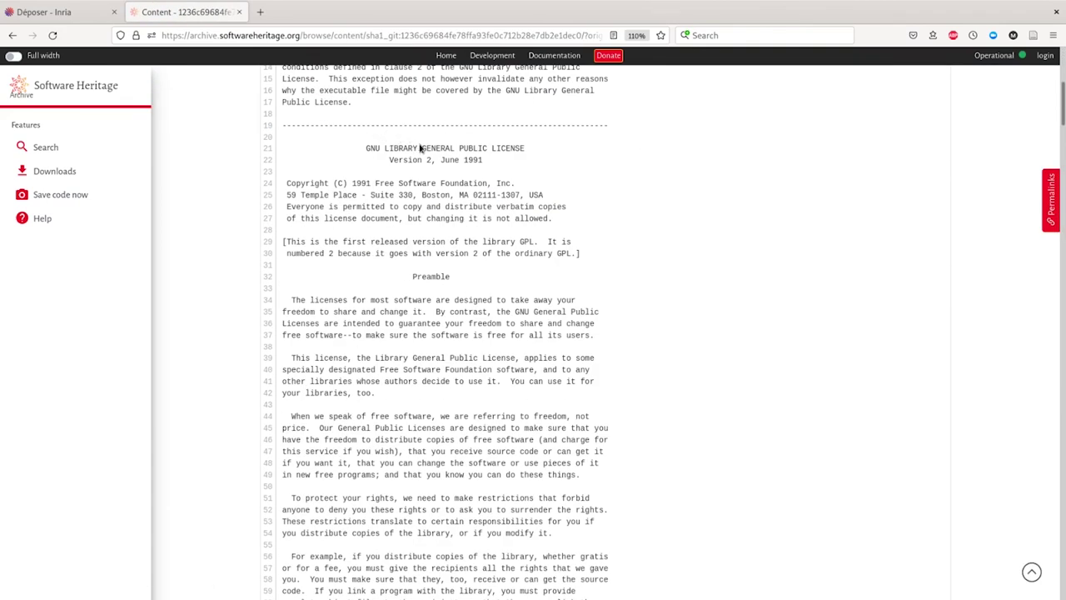
{"action": "scroll", "coordinate": [350, 150], "scroll_direction": "up", "scroll_amount": 5}
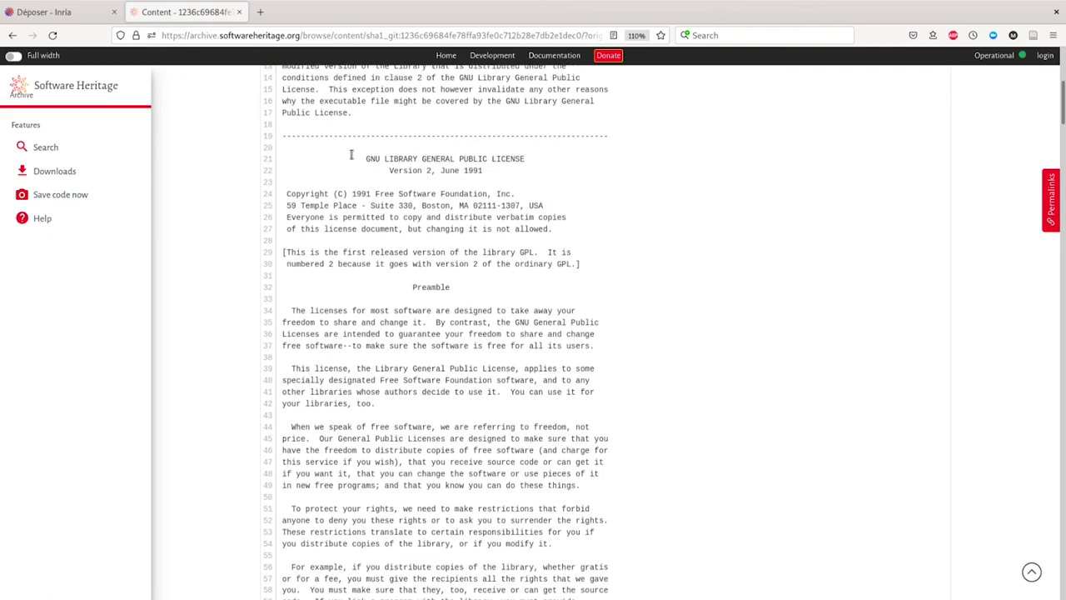
{"action": "left_click", "coordinate": [296, 94]}
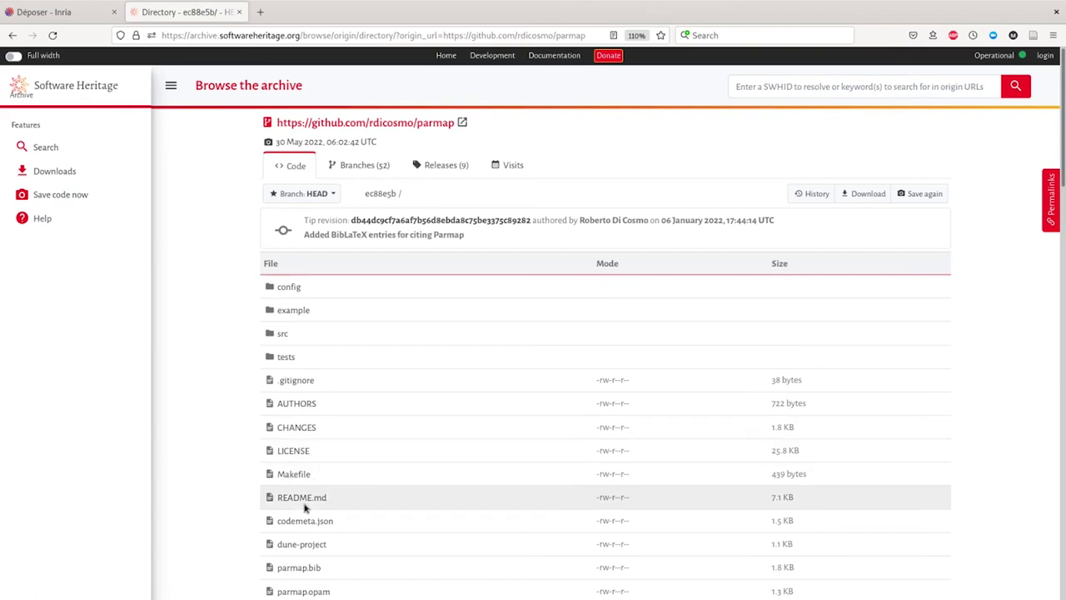
{"action": "left_click", "coordinate": [304, 503]}
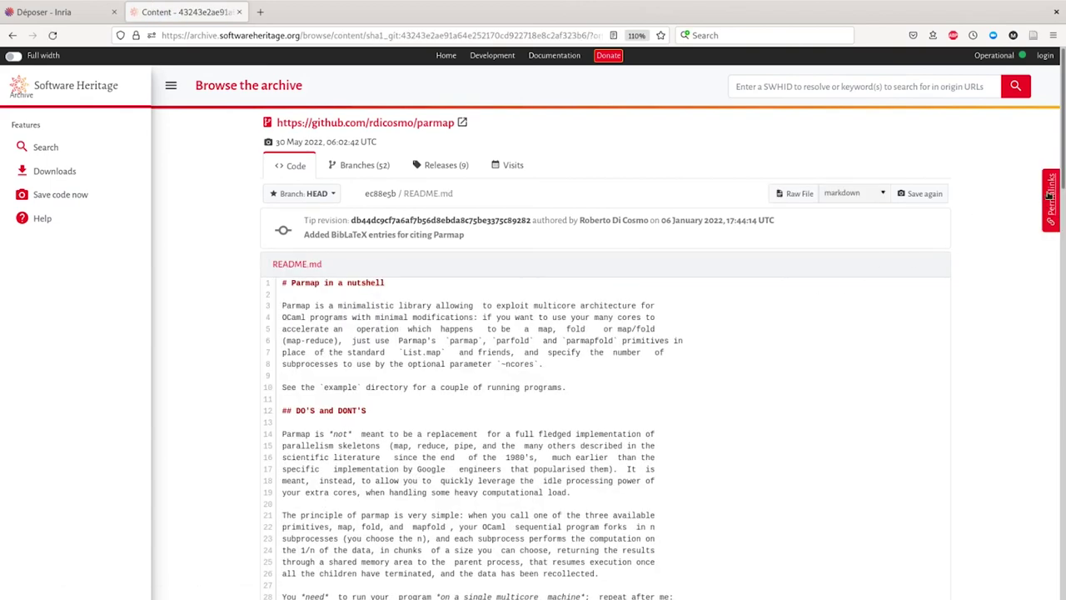
Return to the parmap repository's root directory and copy its directory SWHID with contextual information
{"action": "left_click", "coordinate": [298, 169]}
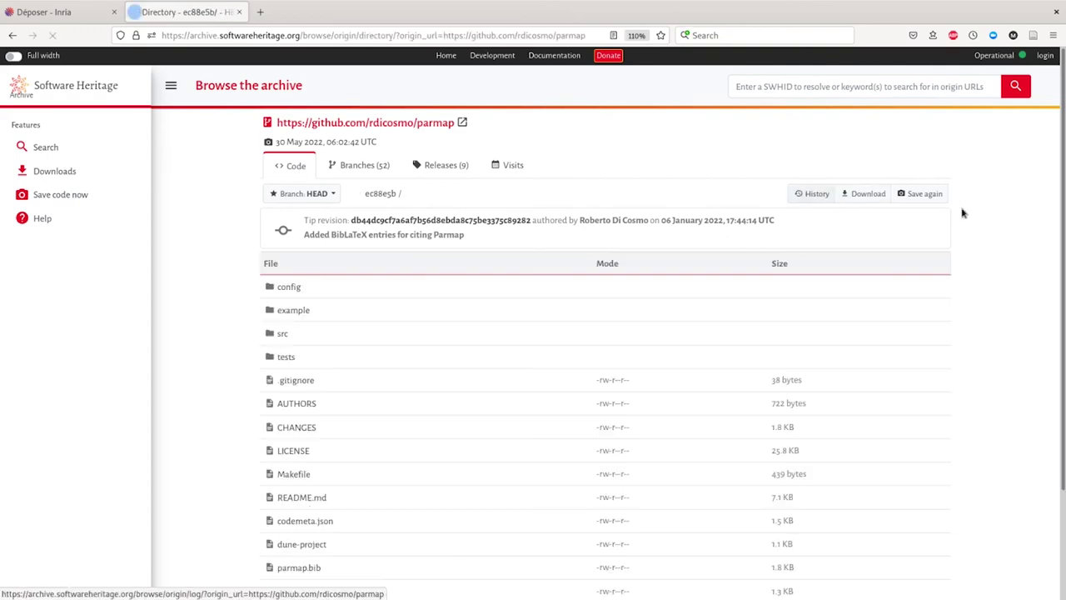
{"action": "left_click", "coordinate": [1050, 207]}
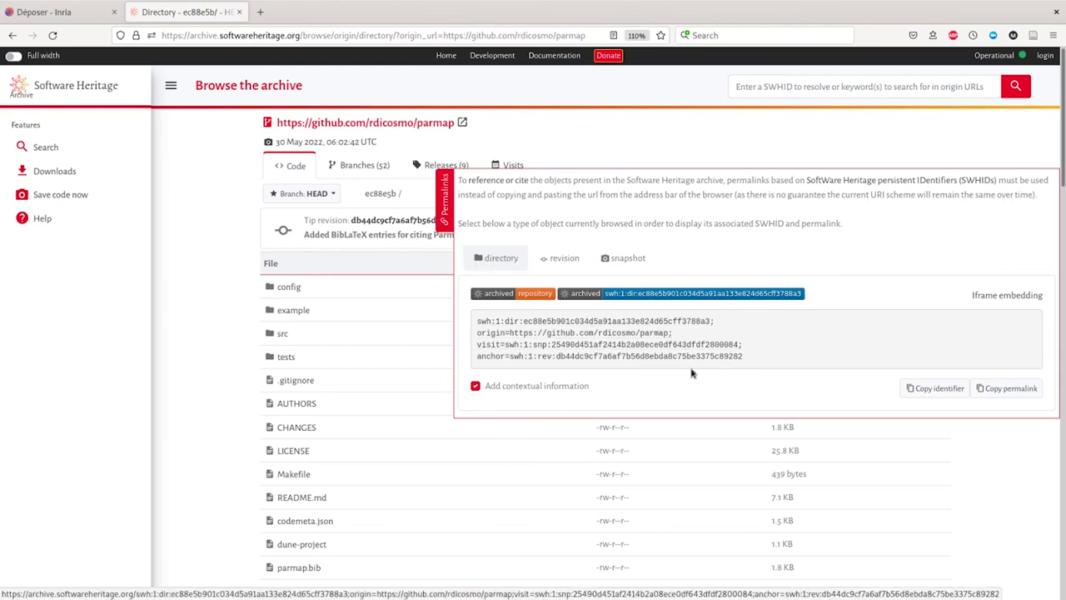
{"action": "left_click", "coordinate": [927, 389]}
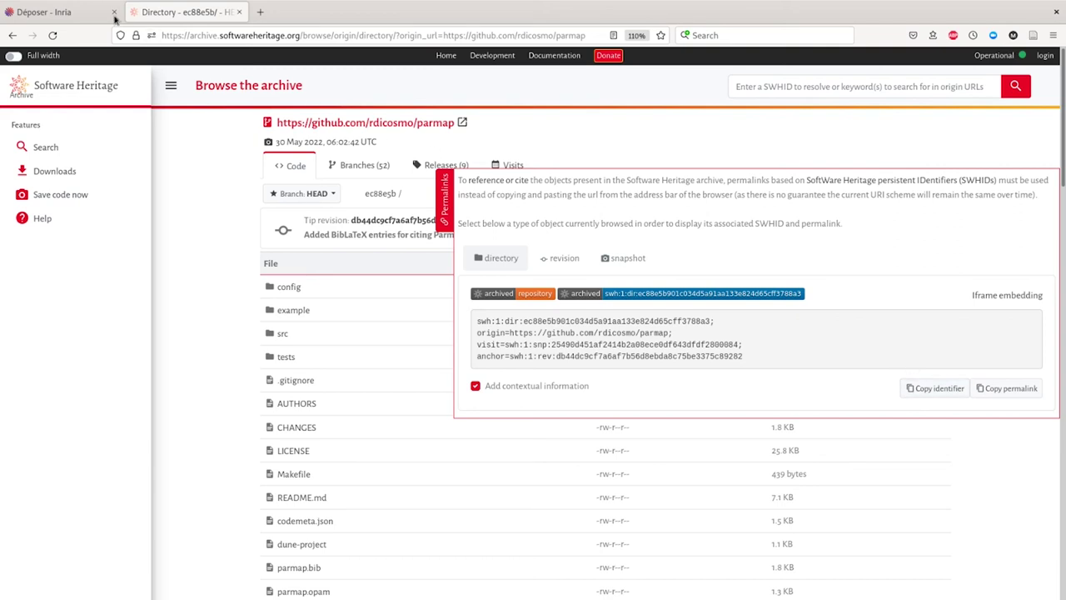
Switch back to the HAL-Inria deposit and retrieve its metadata from the copied directory SWHID
{"action": "left_click", "coordinate": [59, 14]}
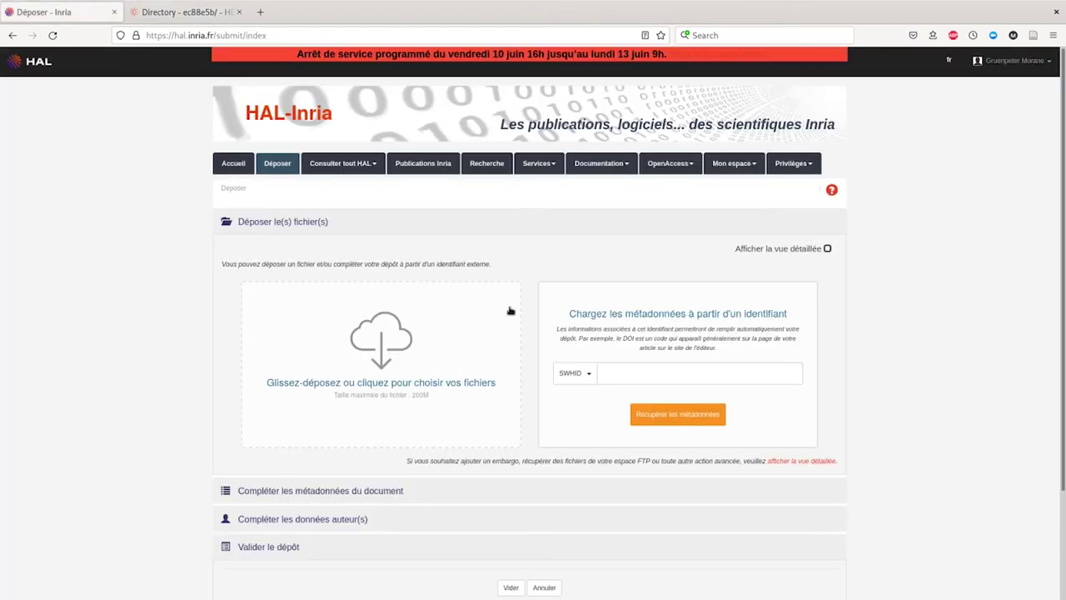
{"action": "left_click", "coordinate": [620, 373]}
{"action": "key", "text": "ctrl+v"}
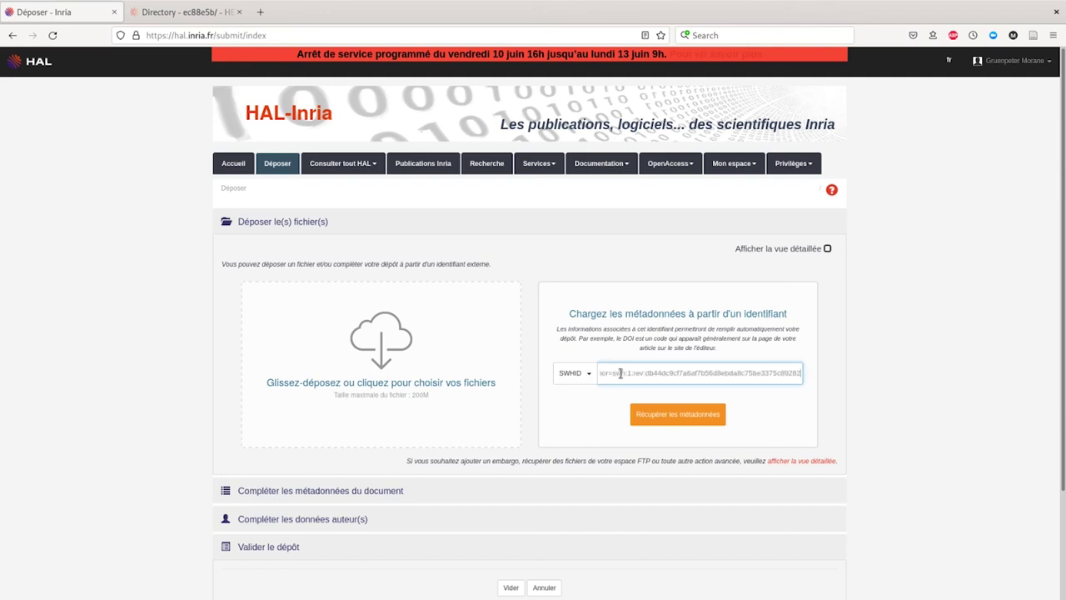
{"action": "left_click", "coordinate": [674, 416]}
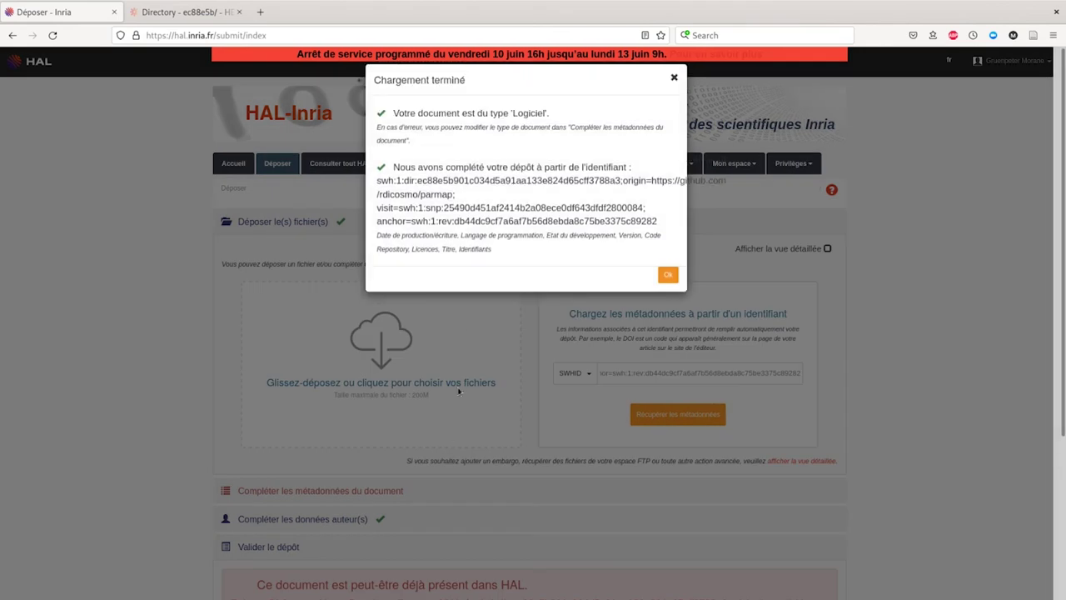
{"action": "left_click", "coordinate": [669, 277]}
Open the document metadata section and add Informatique [cs] as the deposit's domain
{"action": "scroll", "coordinate": [471, 423], "scroll_direction": "down", "scroll_amount": 3}
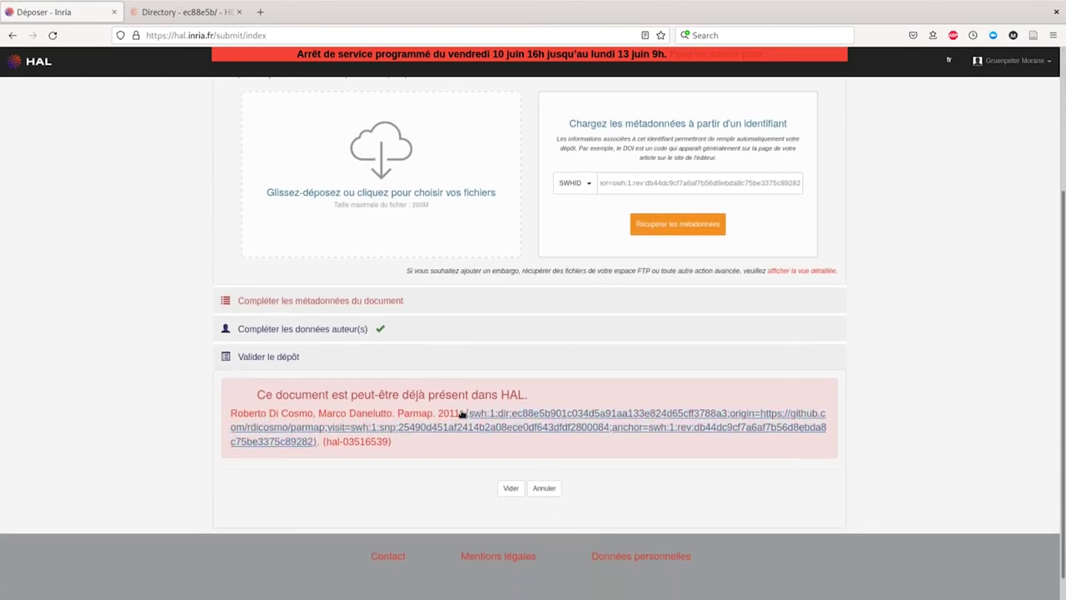
{"action": "left_click", "coordinate": [379, 300]}
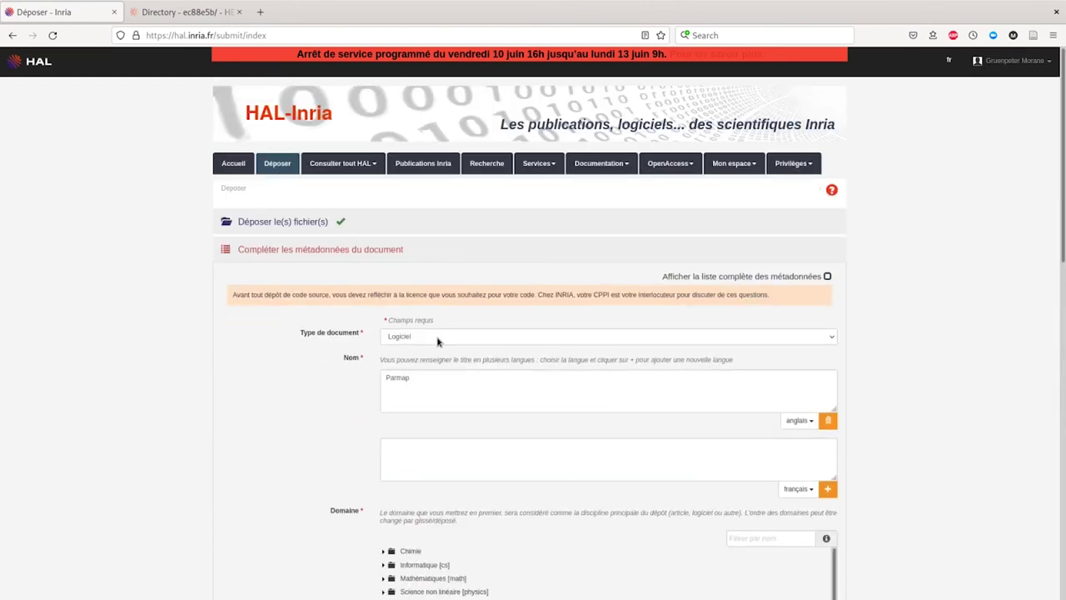
{"action": "scroll", "coordinate": [401, 406], "scroll_direction": "down", "scroll_amount": 1}
{"action": "scroll", "coordinate": [404, 350], "scroll_direction": "down", "scroll_amount": 3}
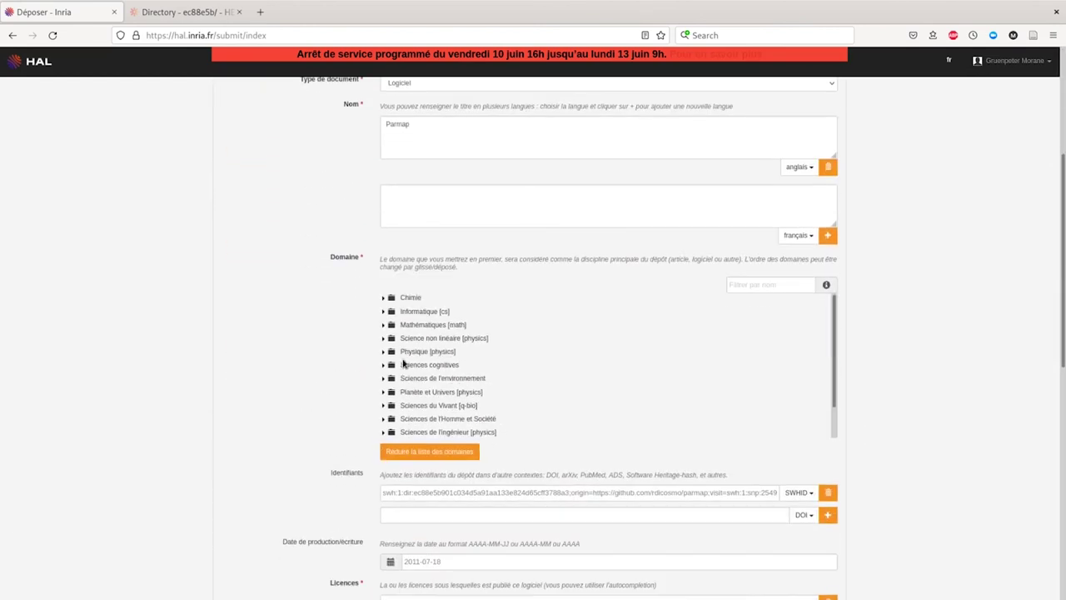
{"action": "left_click", "coordinate": [428, 311]}
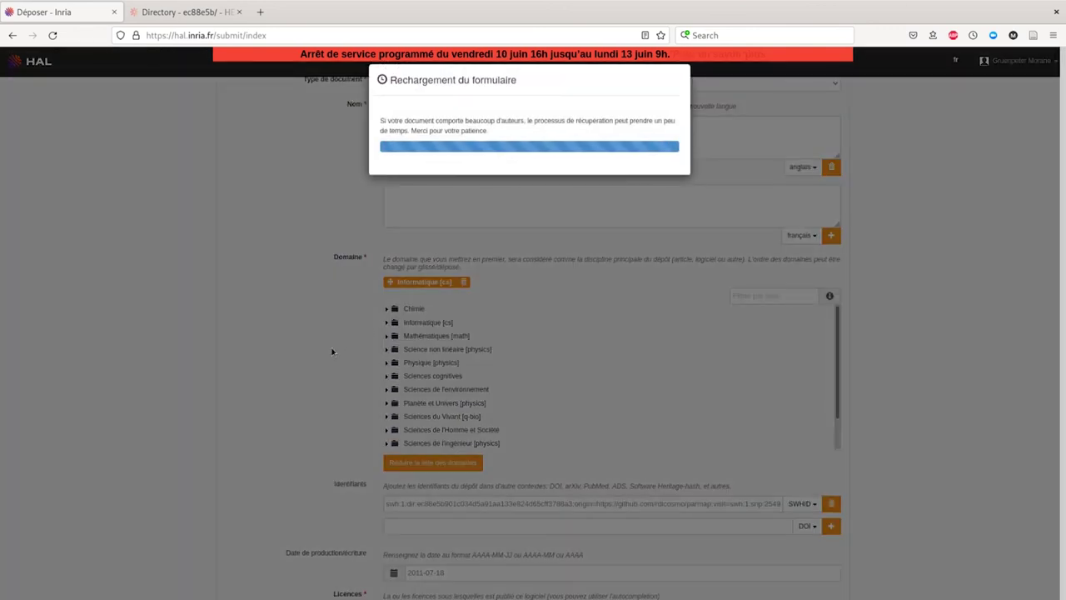
Review the imported licence, language, repository, version and development status, then expand and inspect the complete metadata list
{"action": "scroll", "coordinate": [333, 345], "scroll_direction": "down", "scroll_amount": 3}
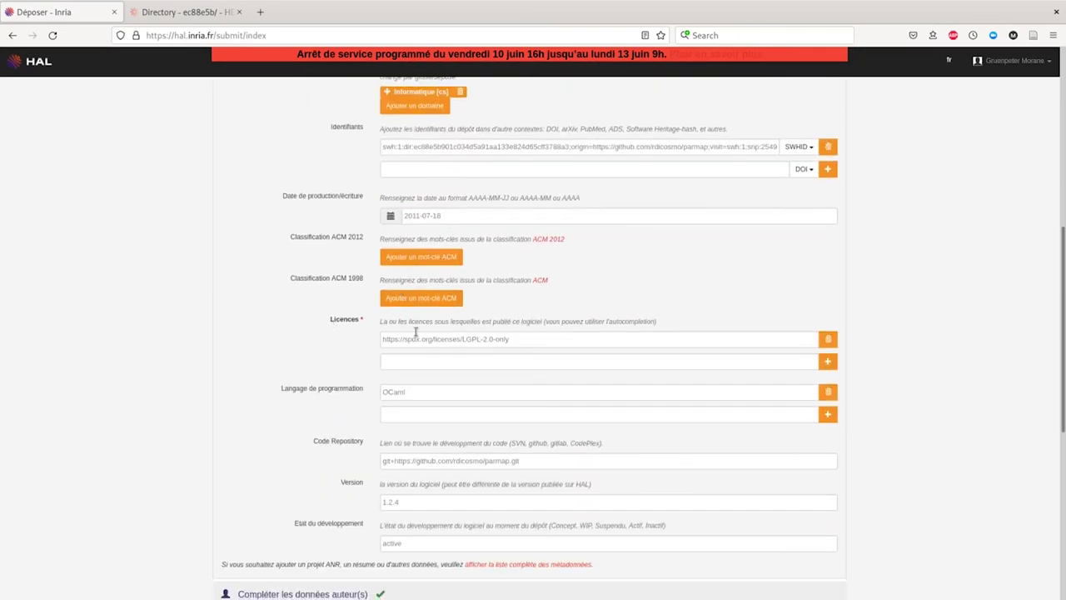
{"action": "scroll", "coordinate": [408, 360], "scroll_direction": "down", "scroll_amount": 3}
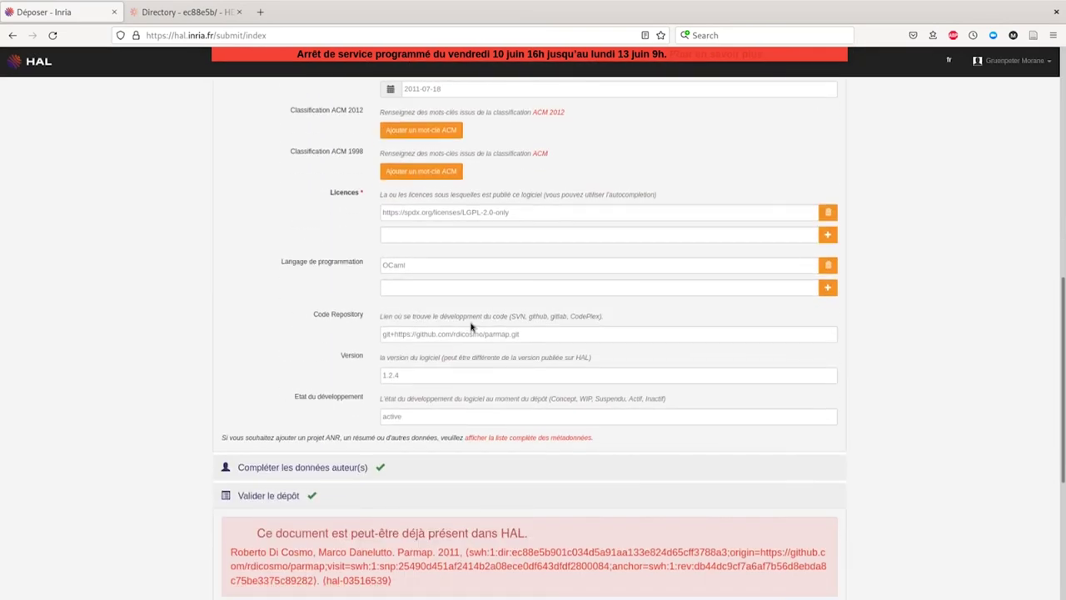
{"action": "scroll", "coordinate": [400, 435], "scroll_direction": "down", "scroll_amount": 3}
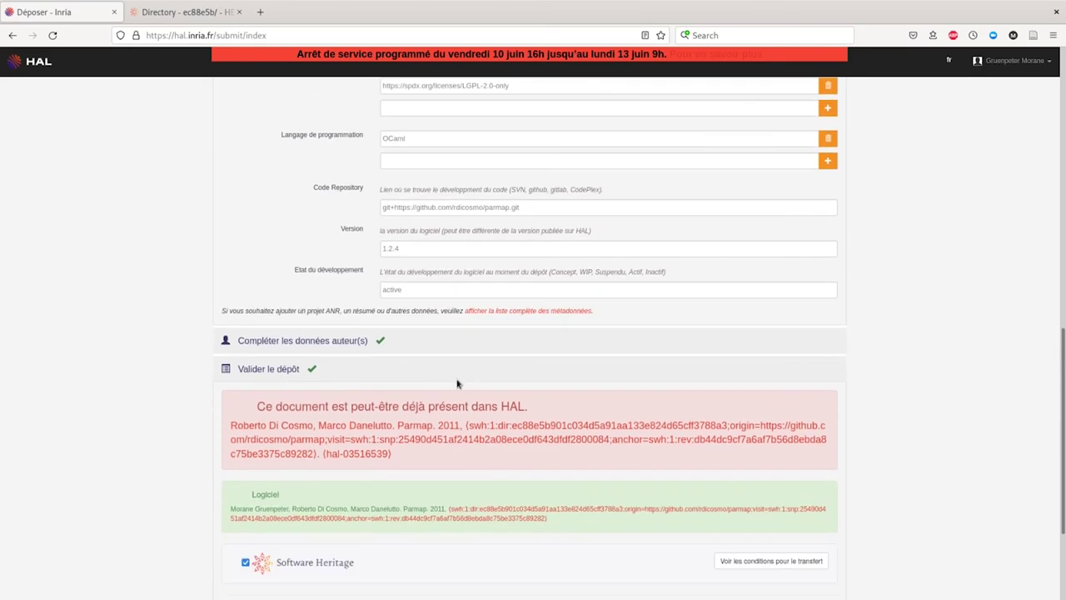
{"action": "left_click", "coordinate": [503, 313]}
{"action": "scroll", "coordinate": [388, 398], "scroll_direction": "down", "scroll_amount": 10}
{"action": "scroll", "coordinate": [388, 398], "scroll_direction": "down", "scroll_amount": 15}
{"action": "scroll", "coordinate": [389, 394], "scroll_direction": "down", "scroll_amount": 6}
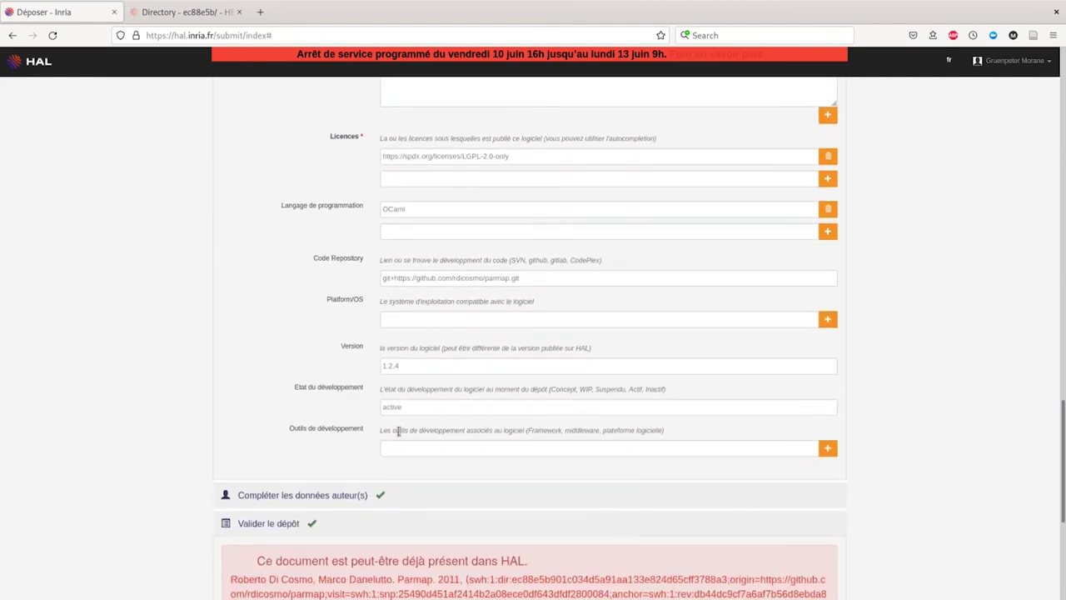
{"action": "scroll", "coordinate": [398, 431], "scroll_direction": "down", "scroll_amount": 3}
{"action": "scroll", "coordinate": [278, 418], "scroll_direction": "down", "scroll_amount": 3}
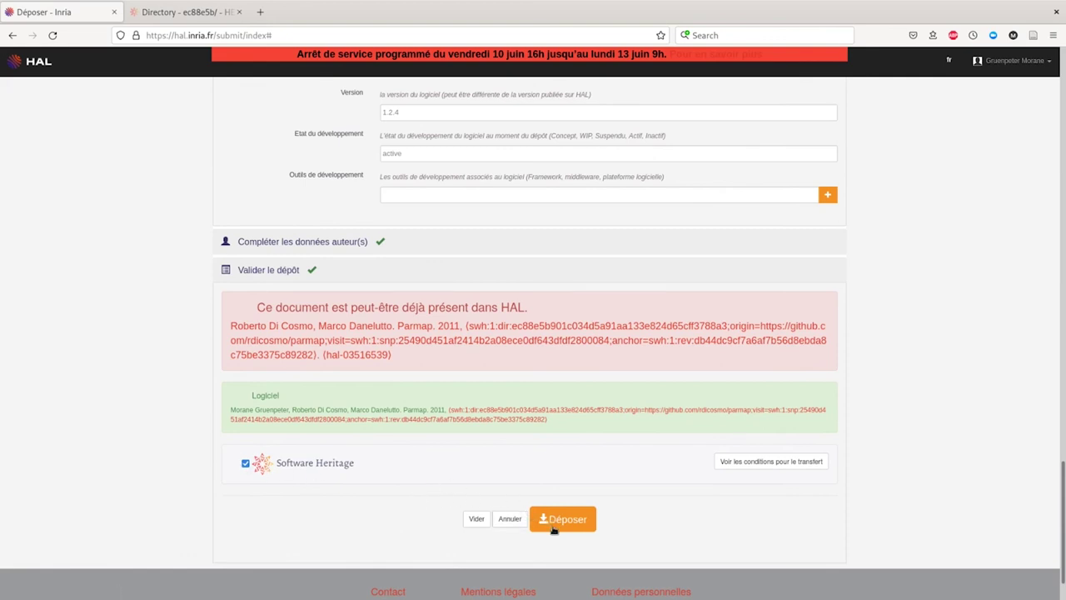
Open the author data section and remove the first listed author, the depositor, from the deposit
{"action": "left_click", "coordinate": [259, 241]}
{"action": "scroll", "coordinate": [302, 323], "scroll_direction": "down", "scroll_amount": 4}
{"action": "mouse_move", "coordinate": [262, 251]}
{"action": "scroll", "coordinate": [265, 250], "scroll_direction": "up", "scroll_amount": 3}
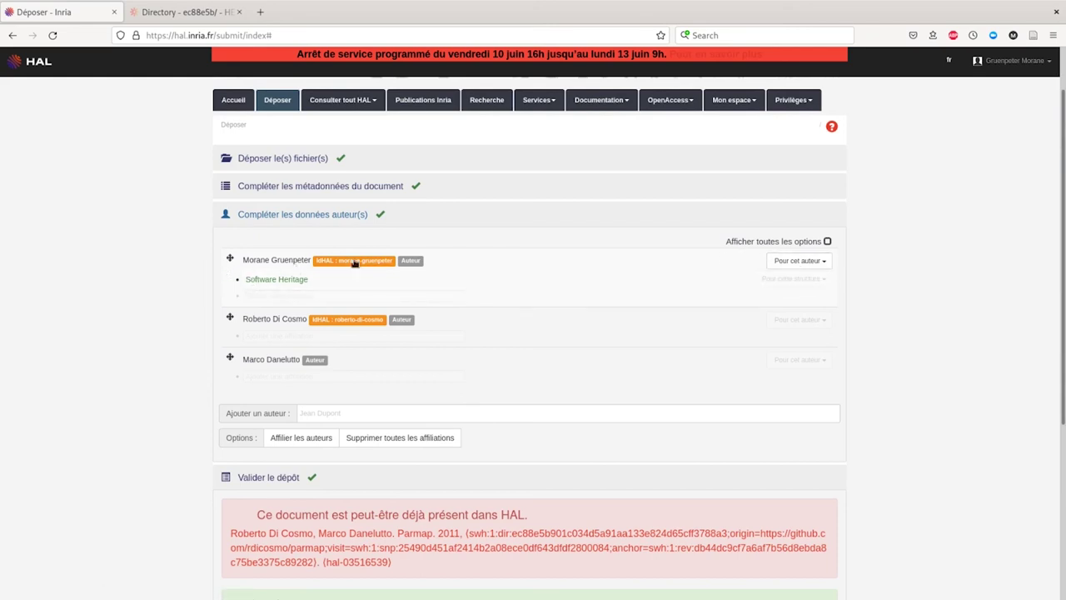
{"action": "left_click", "coordinate": [790, 265]}
{"action": "left_click", "coordinate": [783, 293]}
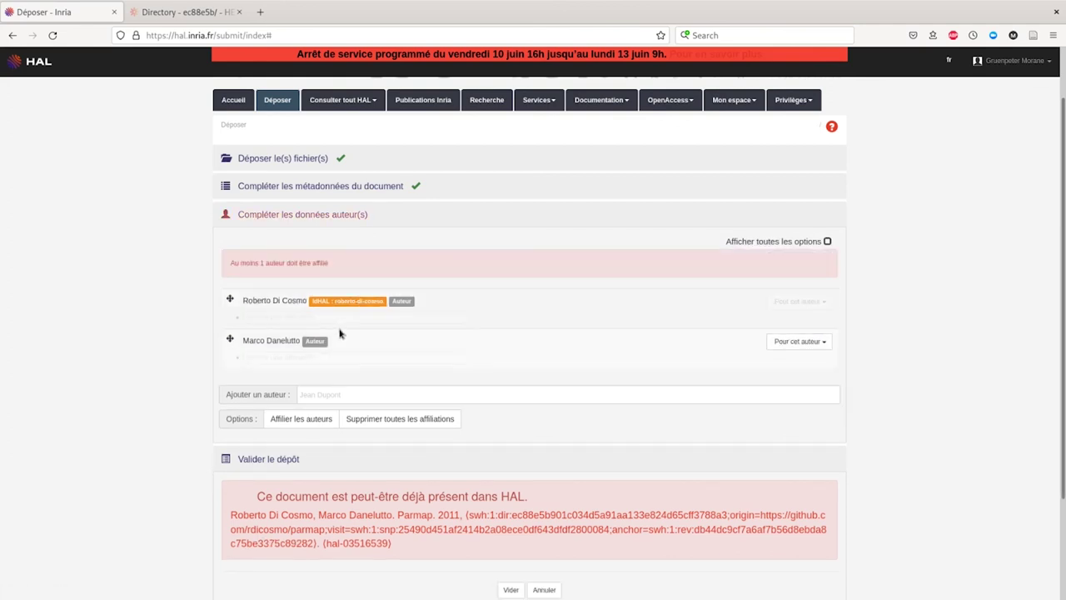
Affiliate the first remaining author with the existing structure Software Heritage
{"action": "left_click", "coordinate": [314, 317]}
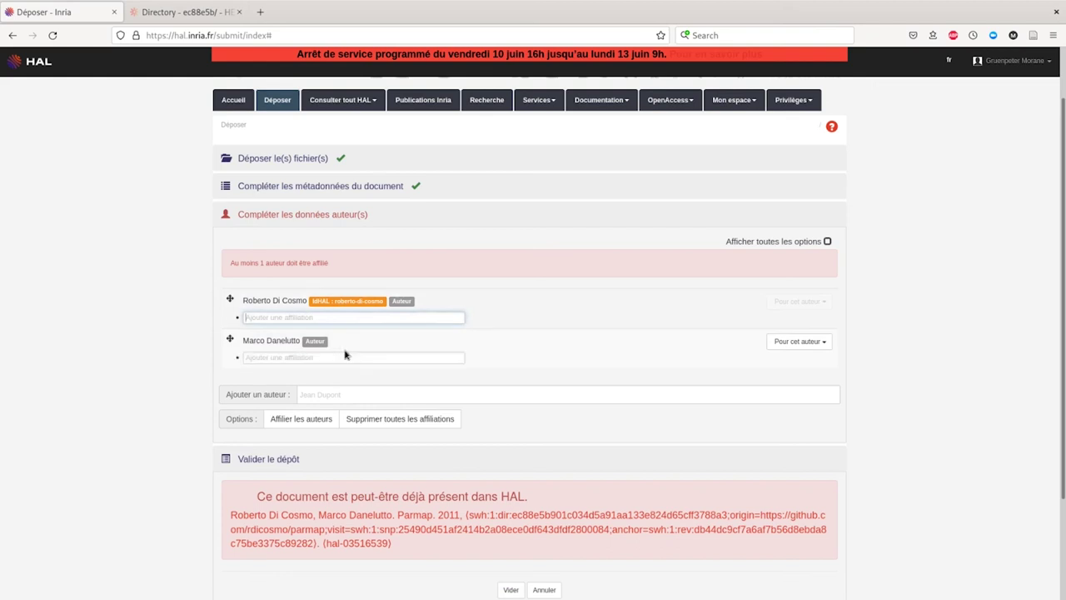
{"action": "type", "text": "Softw"}
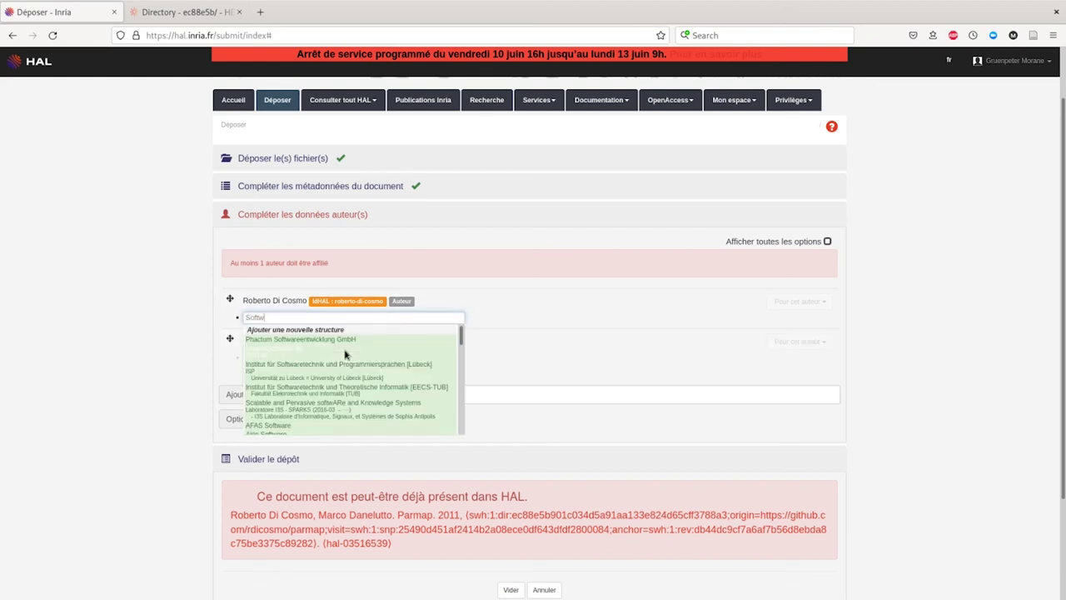
{"action": "type", "text": "are Heritage"}
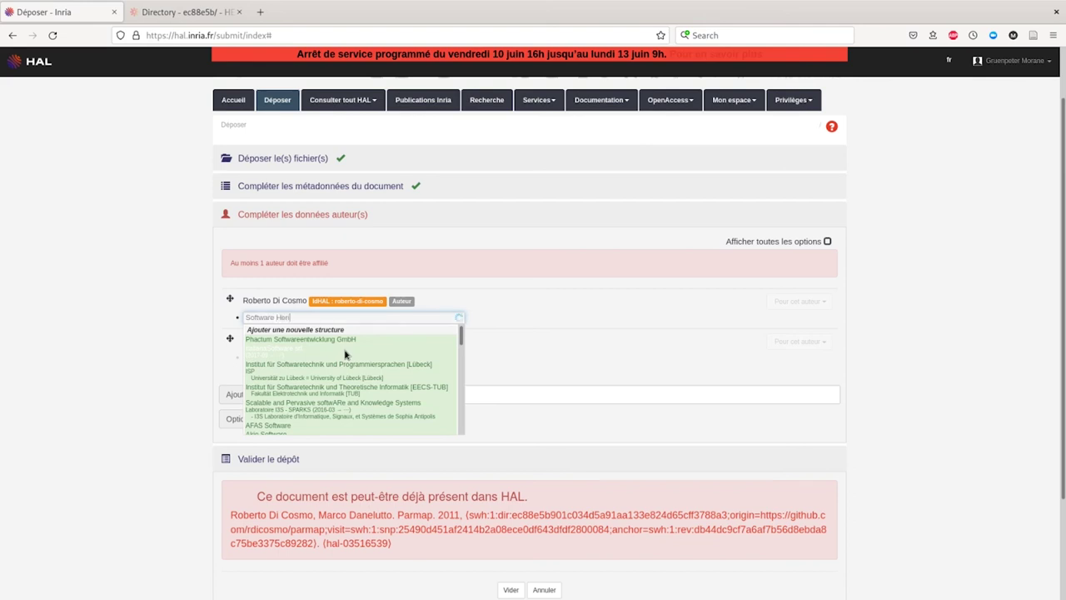
{"action": "left_click", "coordinate": [331, 339]}
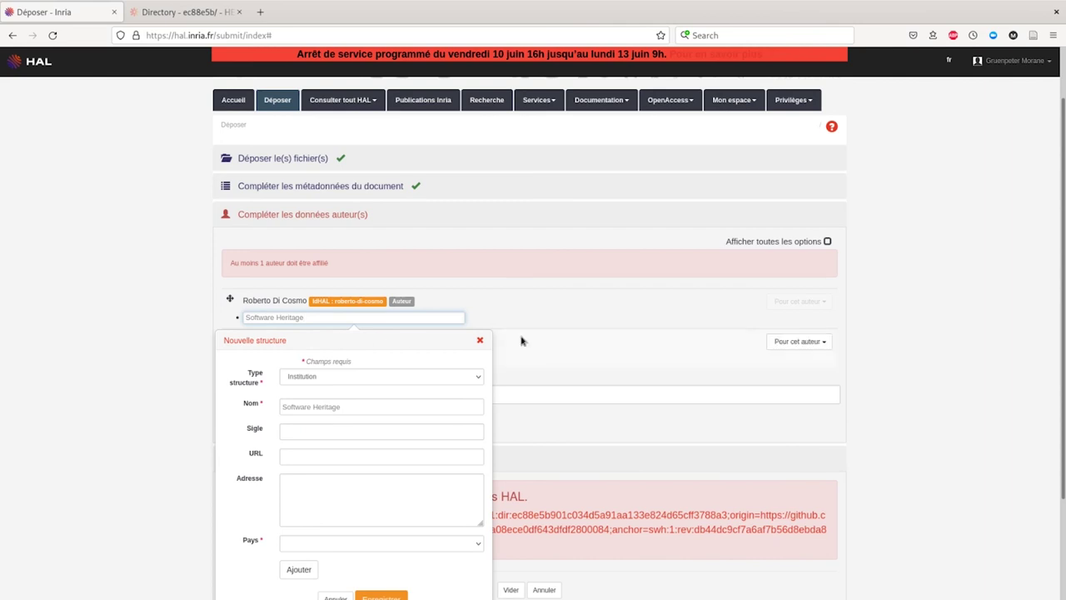
{"action": "left_click", "coordinate": [480, 339]}
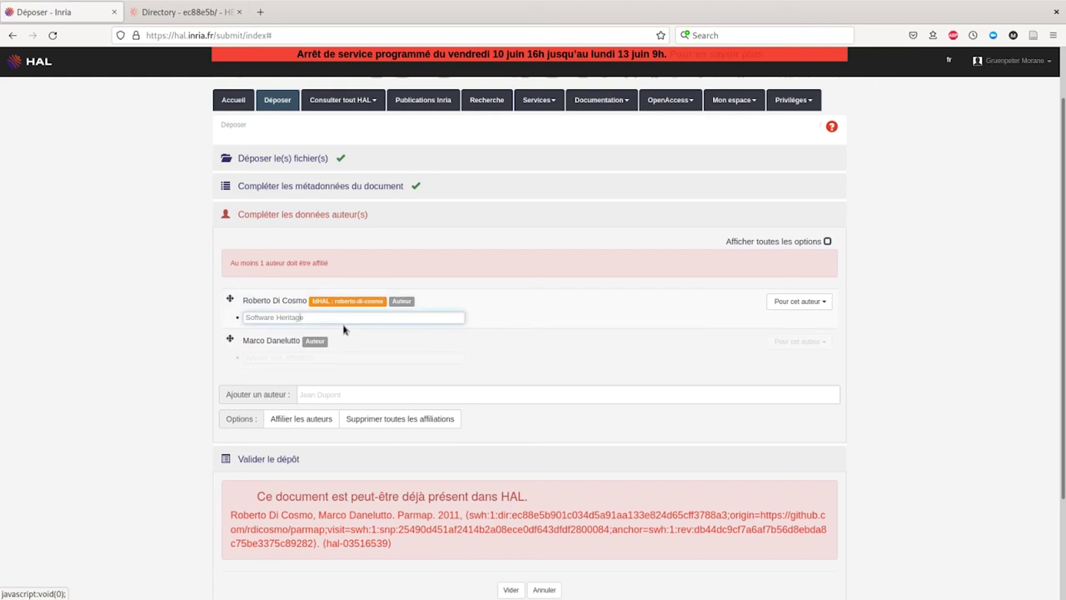
{"action": "key", "text": "BackSpace"}
{"action": "key", "text": "BackSpace"}
{"action": "key", "text": "BackSpace"}
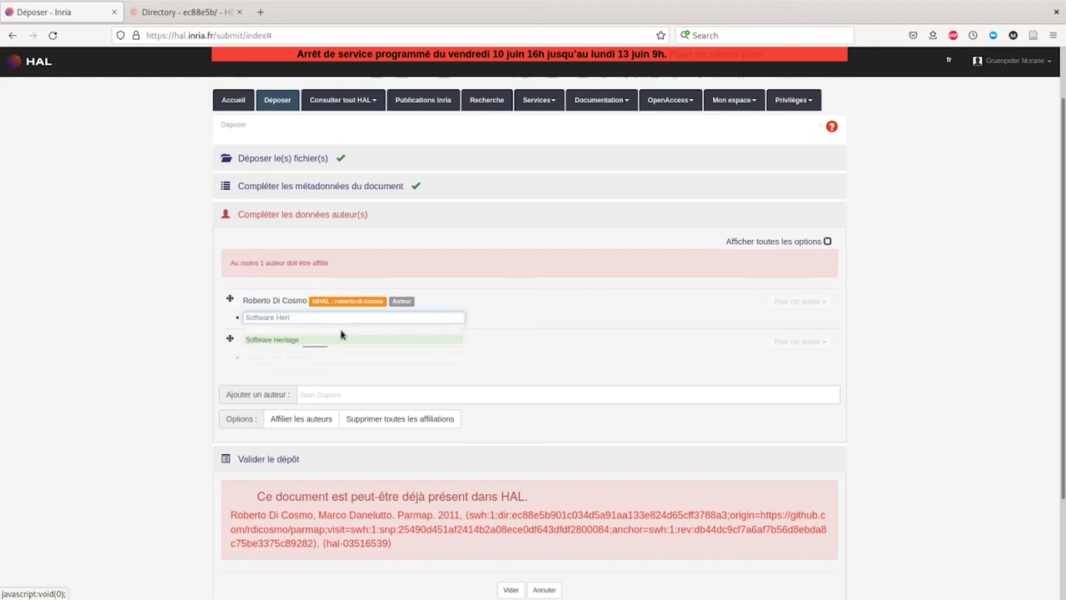
{"action": "left_click", "coordinate": [341, 340]}
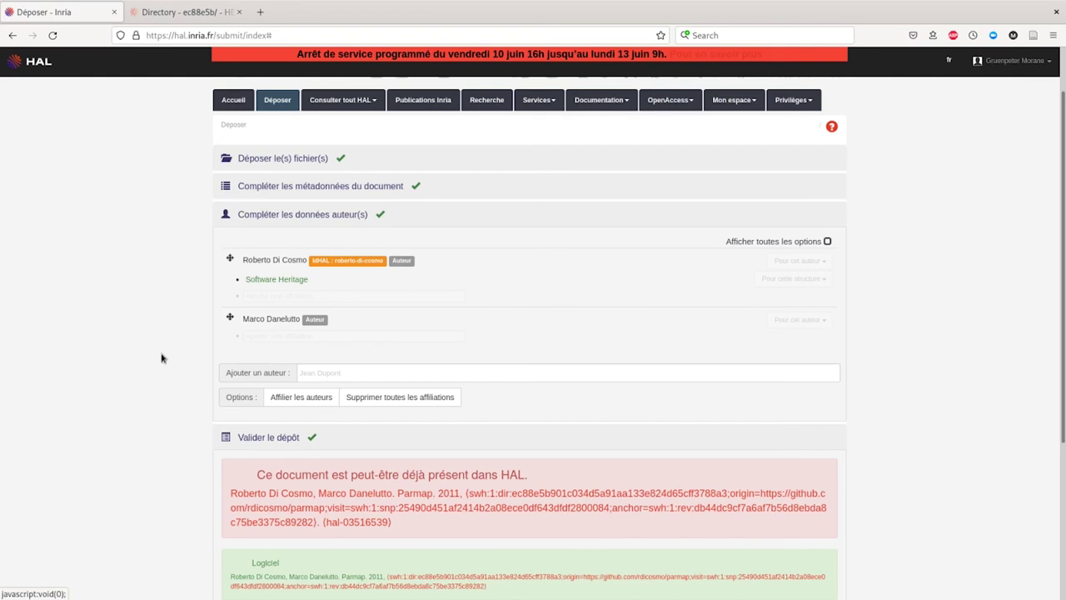
Submit the deposit and open the new Parmap entry from the moderation list of documents to verify
{"action": "scroll", "coordinate": [247, 352], "scroll_direction": "down", "scroll_amount": 3}
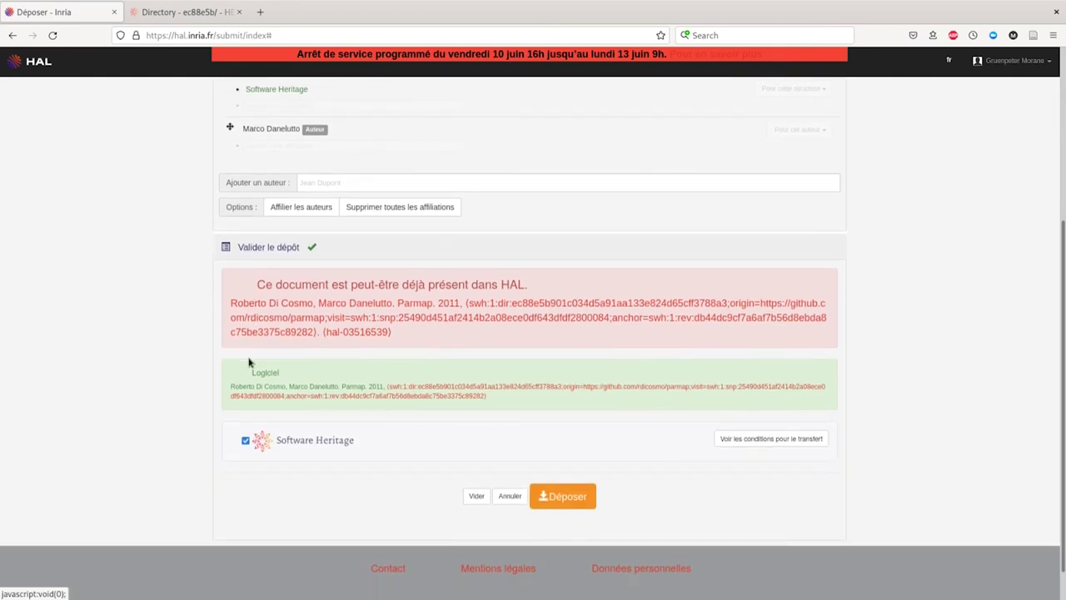
{"action": "left_click", "coordinate": [556, 498]}
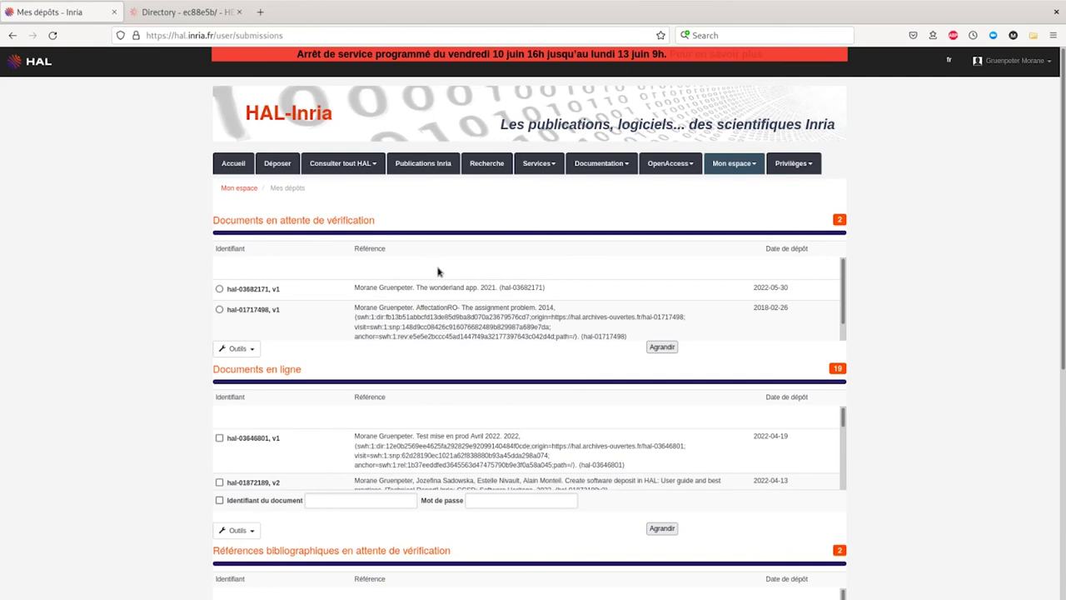
{"action": "left_click", "coordinate": [800, 169]}
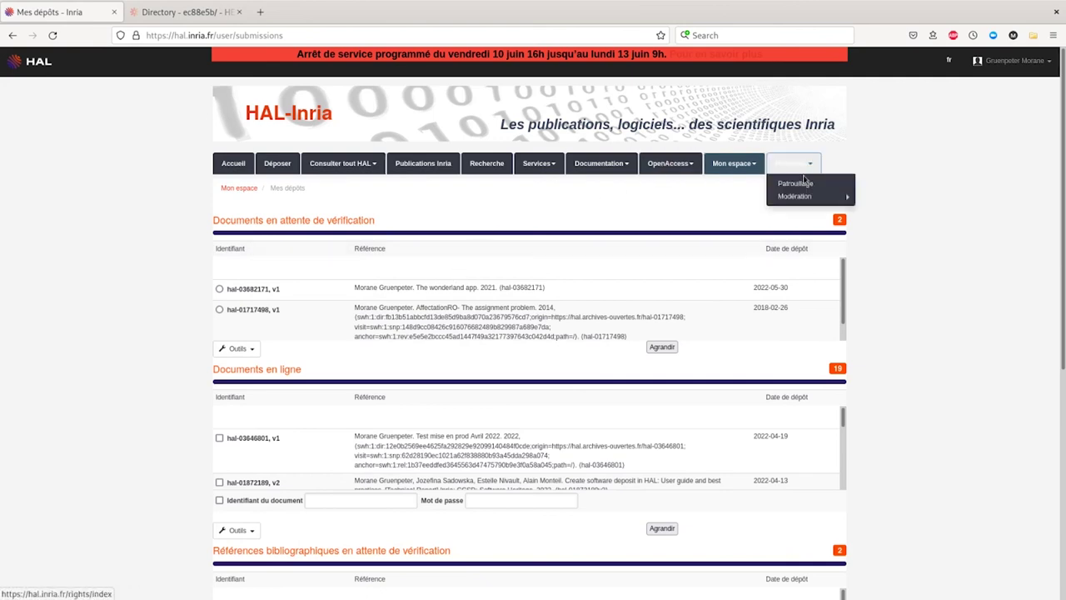
{"action": "mouse_move", "coordinate": [808, 196]}
{"action": "left_click", "coordinate": [869, 199]}
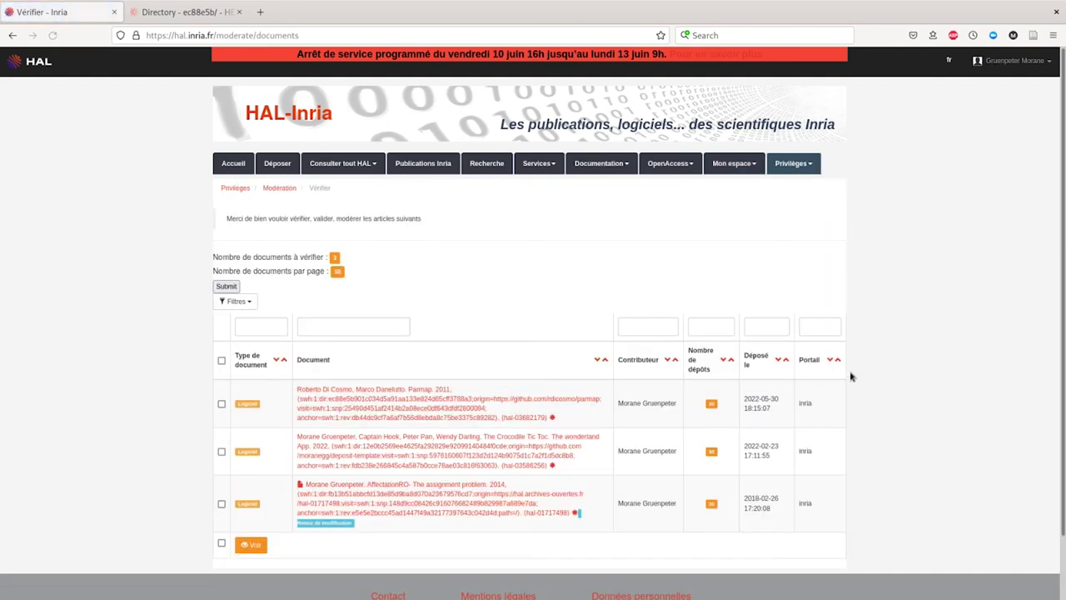
{"action": "left_click", "coordinate": [379, 399]}
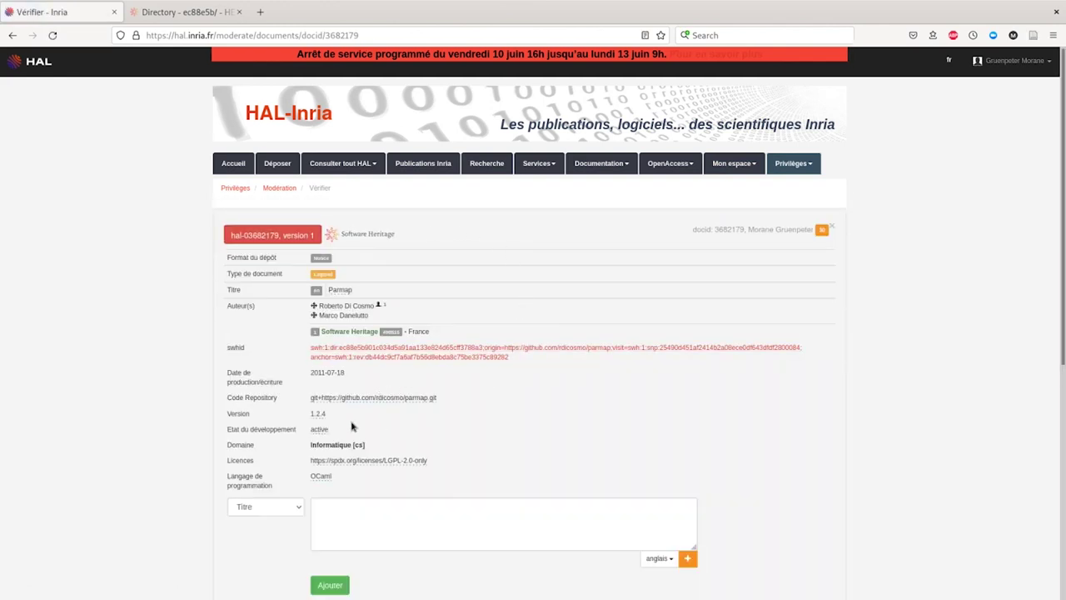
Review the Parmap deposit's metadata and follow its SWHID link to the archived source code
{"action": "scroll", "coordinate": [341, 435], "scroll_direction": "down", "scroll_amount": 3}
{"action": "scroll", "coordinate": [341, 438], "scroll_direction": "up", "scroll_amount": 2}
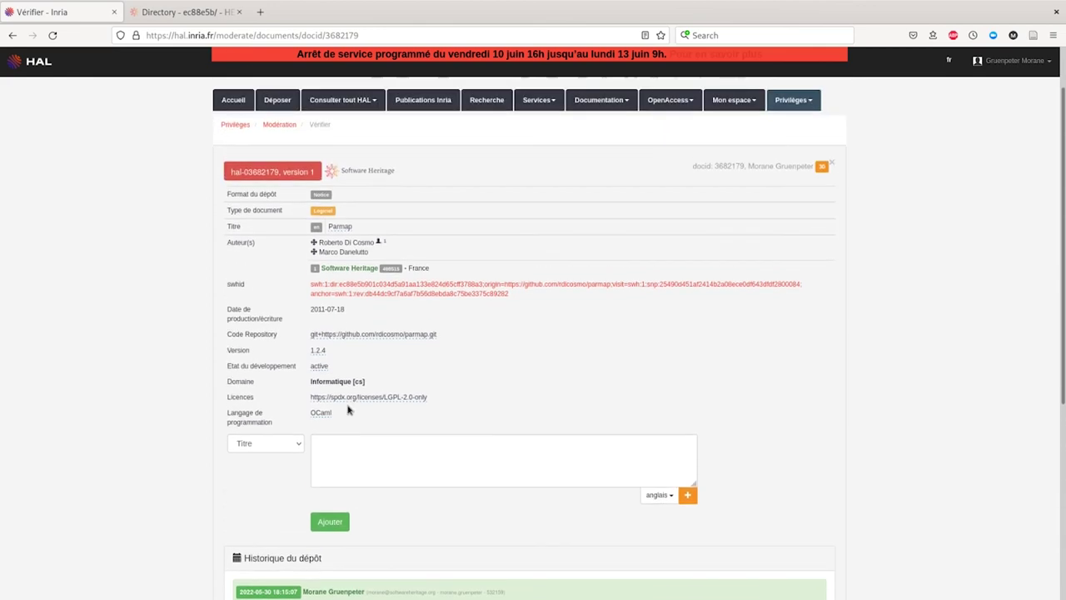
{"action": "double_click", "coordinate": [235, 283]}
{"action": "left_click", "coordinate": [417, 290]}
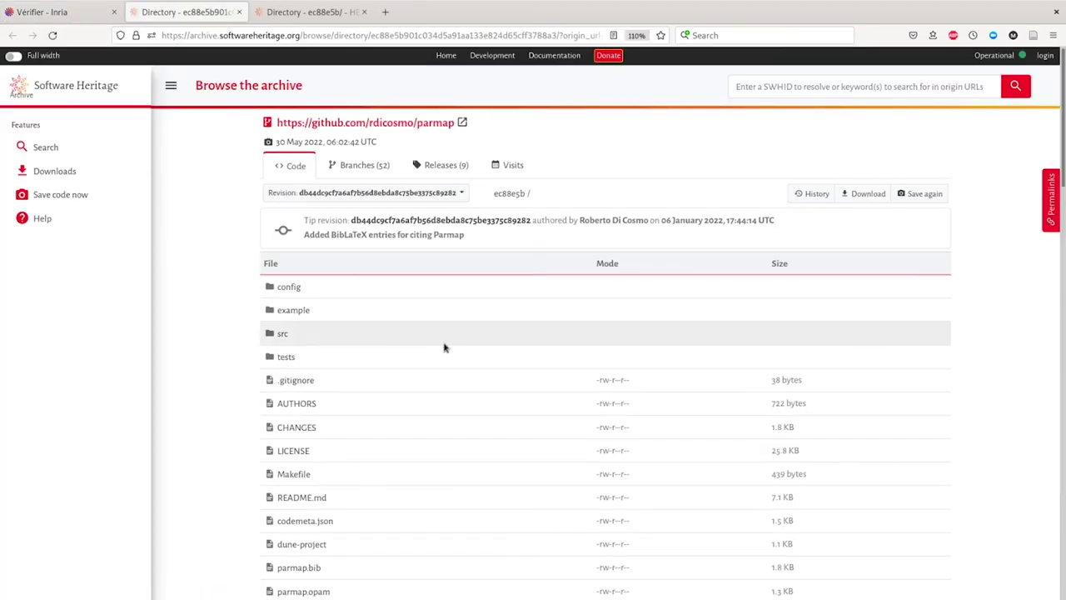
Look through the archived repository's files and check the contributors named in the AUTHORS file
{"action": "scroll", "coordinate": [309, 383], "scroll_direction": "down", "scroll_amount": 3}
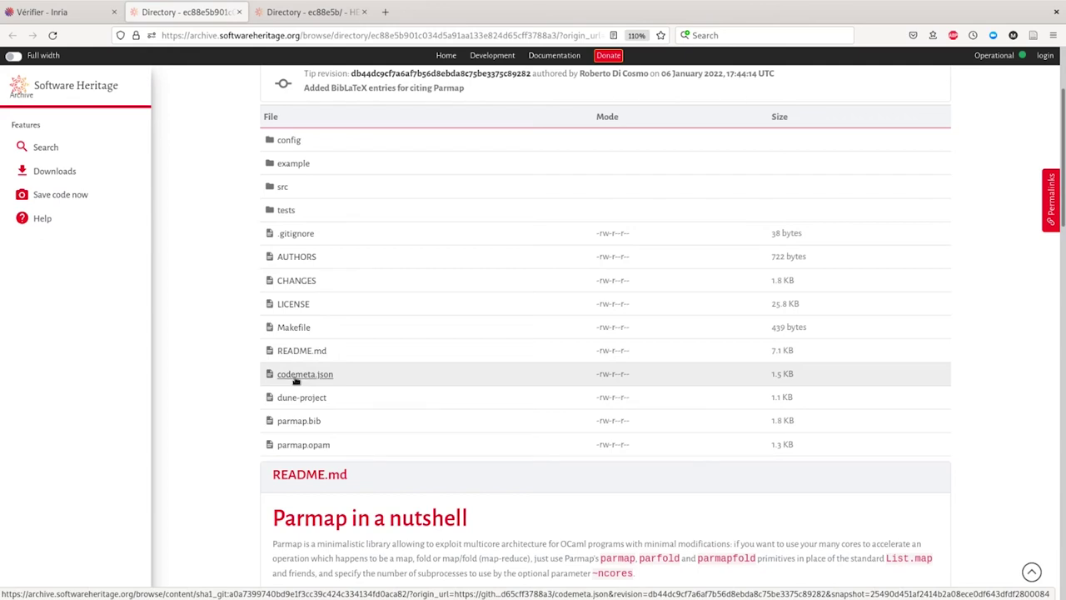
{"action": "scroll", "coordinate": [333, 512], "scroll_direction": "down", "scroll_amount": 5}
{"action": "scroll", "coordinate": [337, 514], "scroll_direction": "up", "scroll_amount": 8}
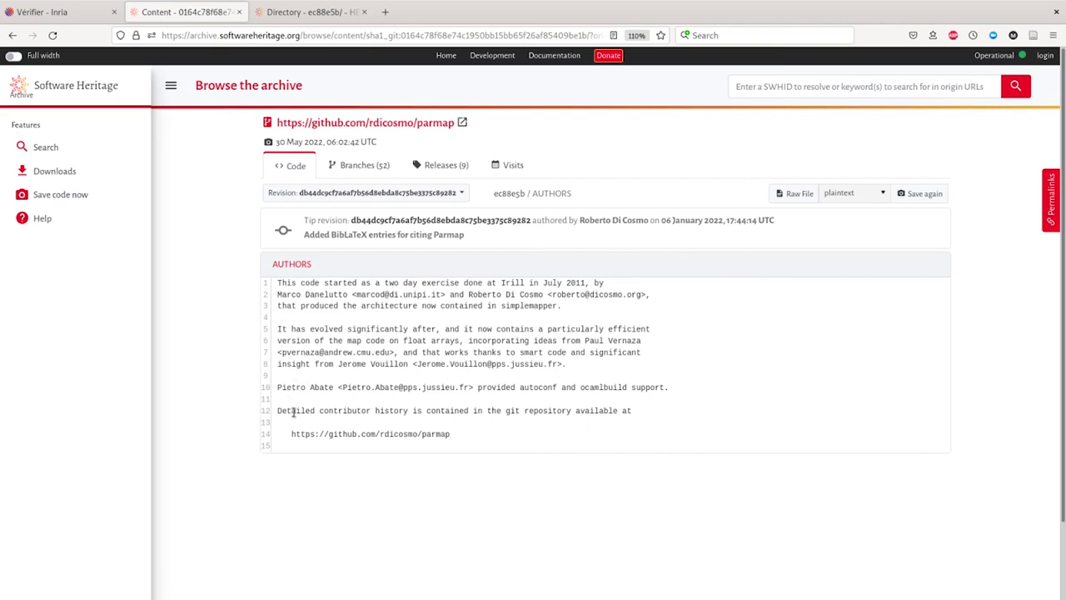
{"action": "left_click_drag", "start_coordinate": [286, 389], "coordinate": [415, 390]}
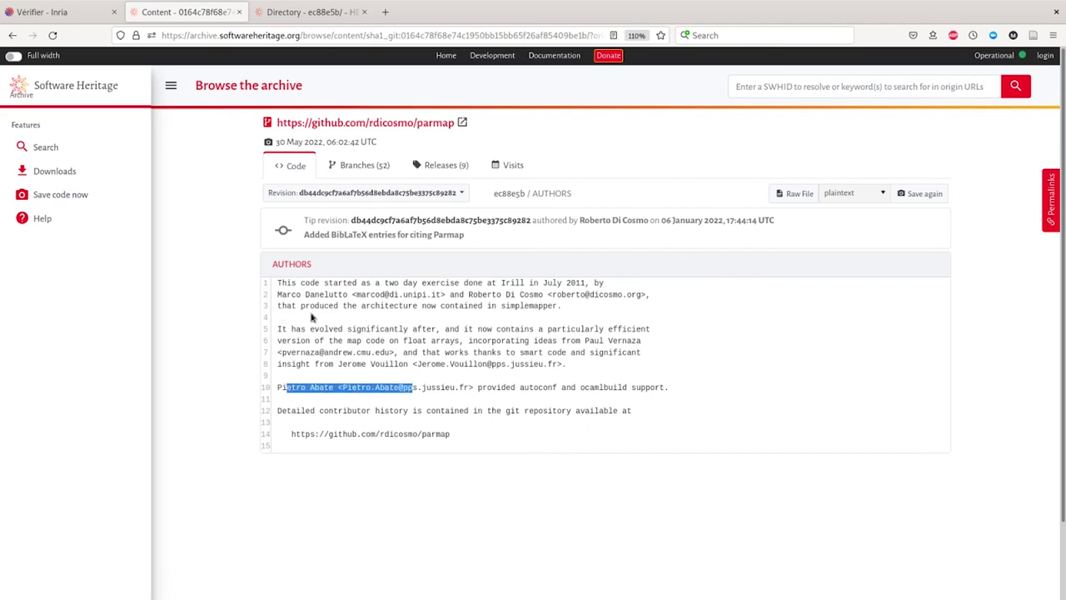
{"action": "left_click_drag", "start_coordinate": [280, 294], "coordinate": [590, 299]}
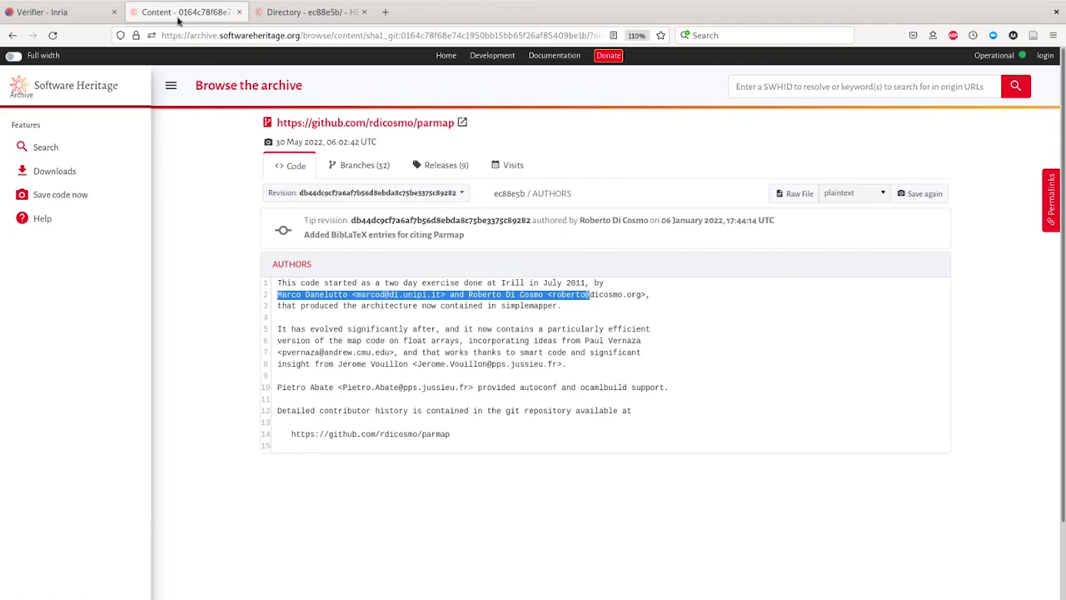
Switch back to the HAL-Inria moderation page and check the authors listed for the Parmap deposit
{"action": "left_click", "coordinate": [83, 12]}
{"action": "scroll", "coordinate": [346, 373], "scroll_direction": "down", "scroll_amount": 3}
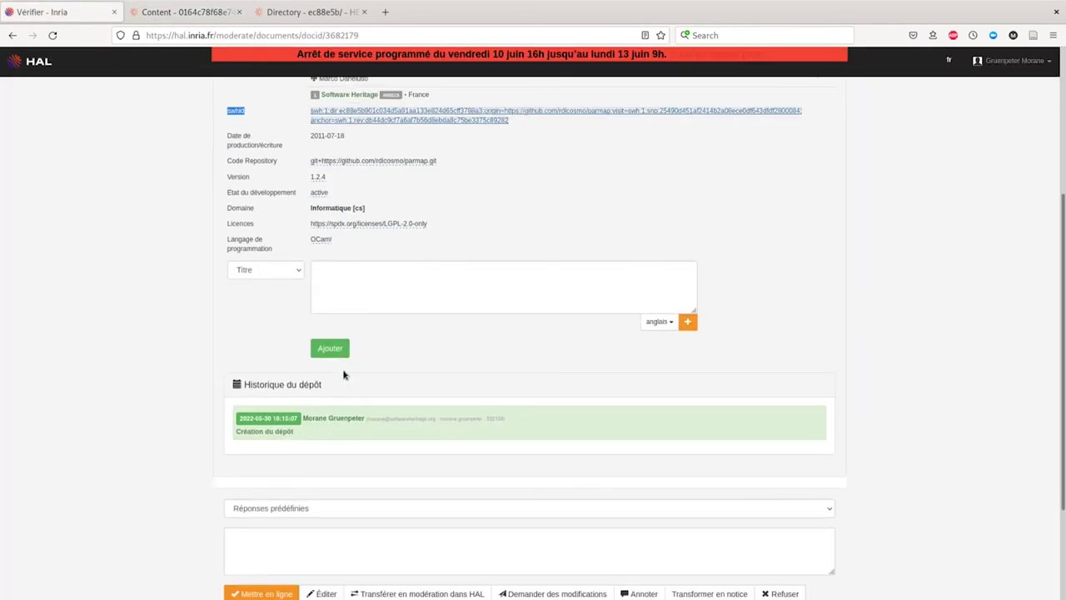
{"action": "scroll", "coordinate": [346, 367], "scroll_direction": "up", "scroll_amount": 3}
{"action": "left_click_drag", "start_coordinate": [323, 241], "coordinate": [372, 255]}
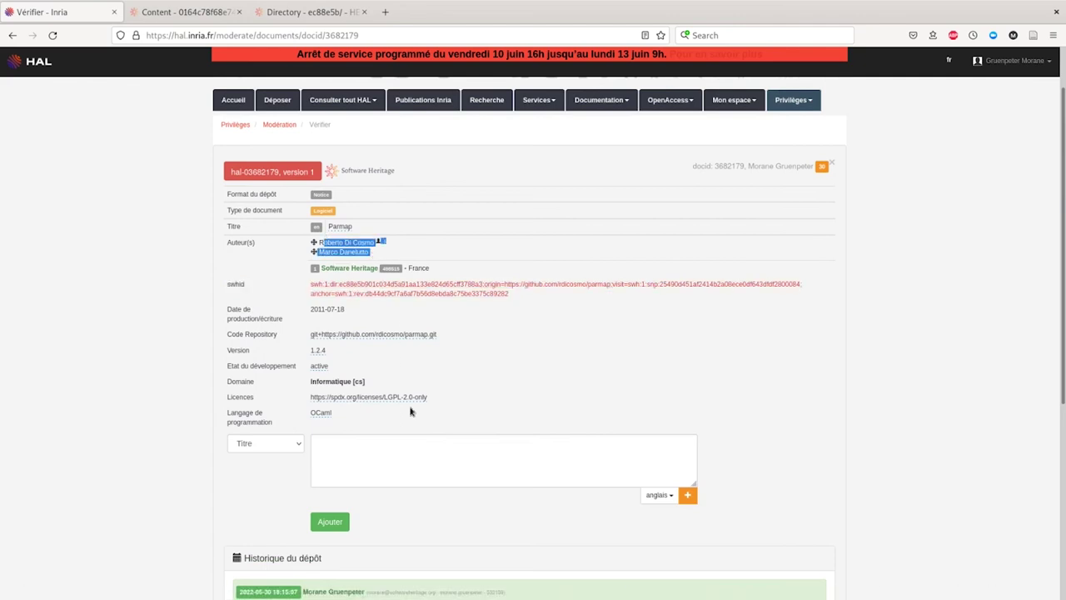
Choose the predefined moderation response "LOGICIEL : AUTHORS manquant" for the Parmap deposit
{"action": "scroll", "coordinate": [410, 410], "scroll_direction": "down", "scroll_amount": 5}
{"action": "left_click", "coordinate": [326, 366]}
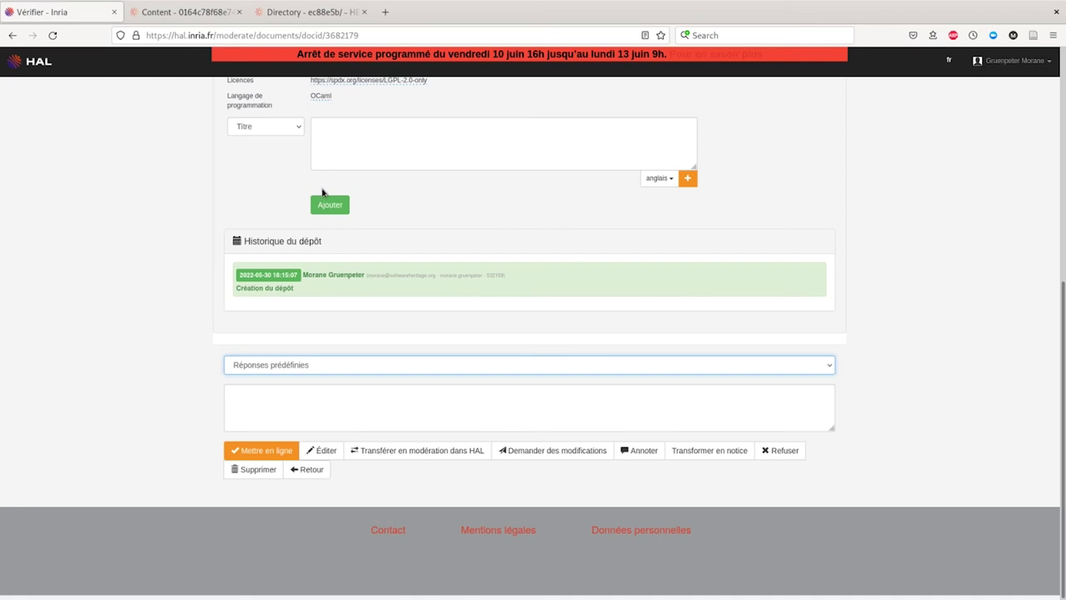
{"action": "key", "text": "Down"}
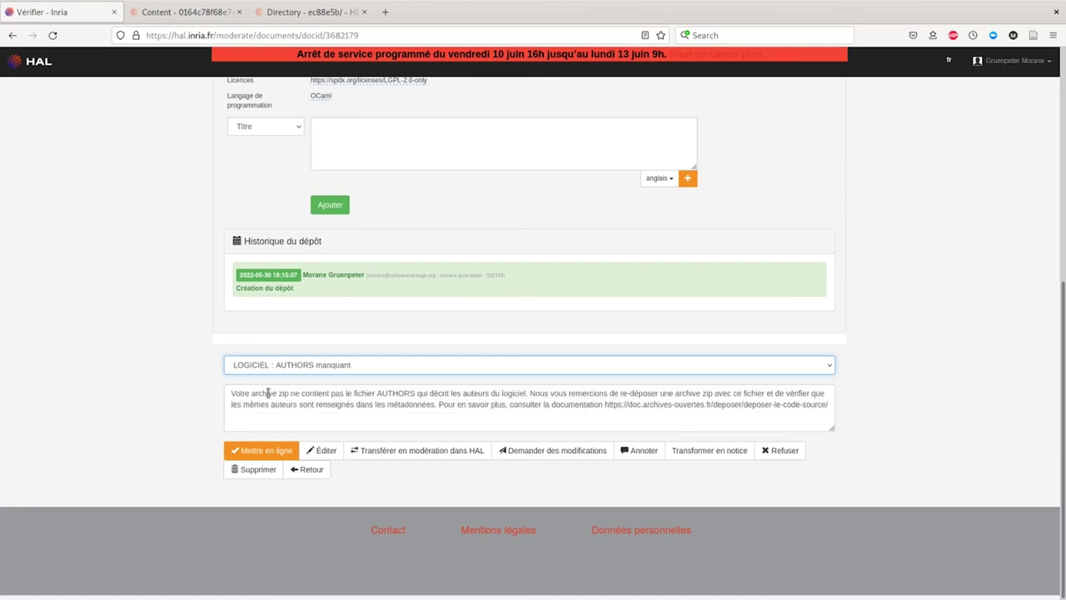